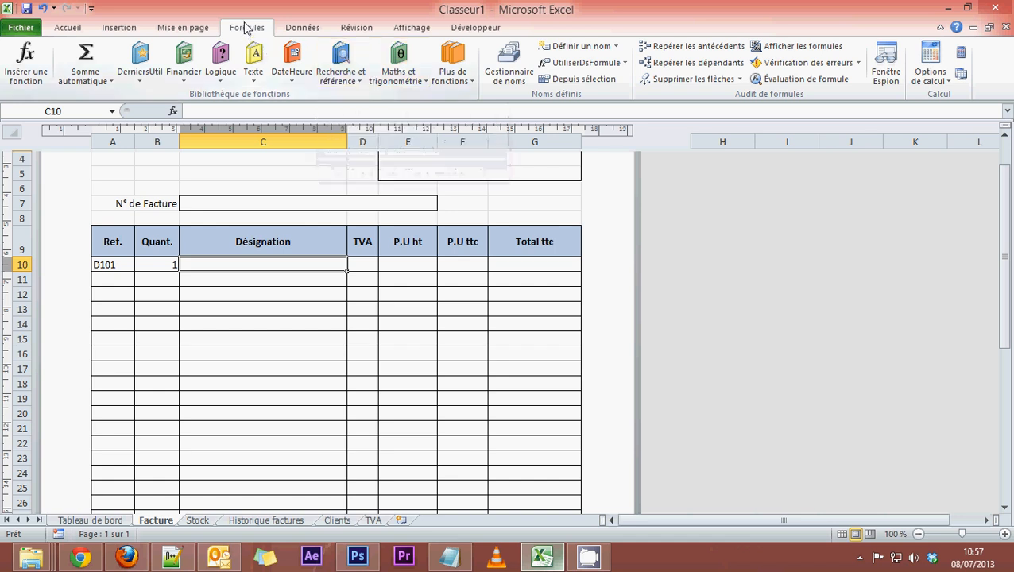
Start a RECHERCHEV function in the Désignation cell C10 and set its lookup value to the reference cell A10.
click(361, 80)
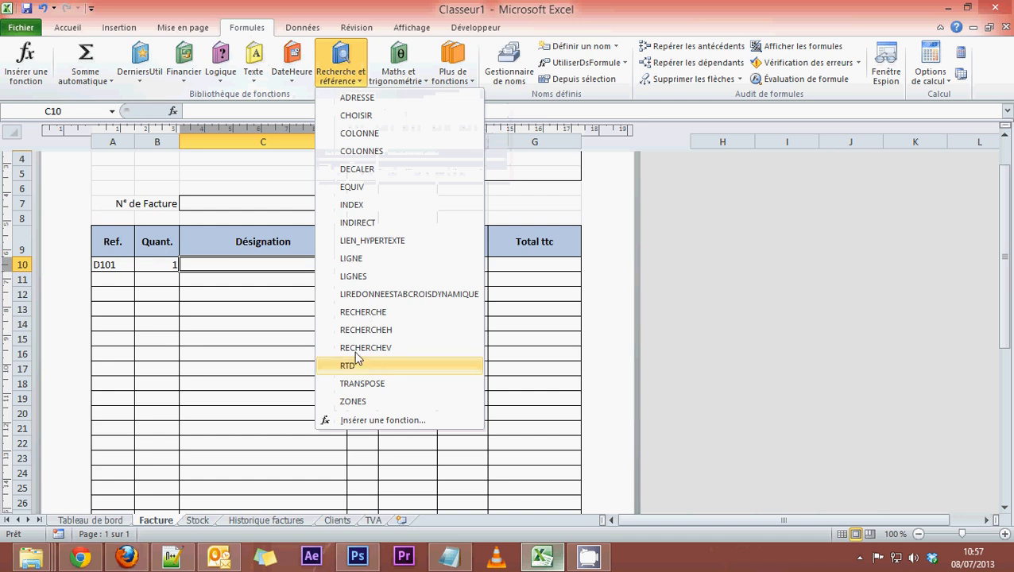
click(230, 276)
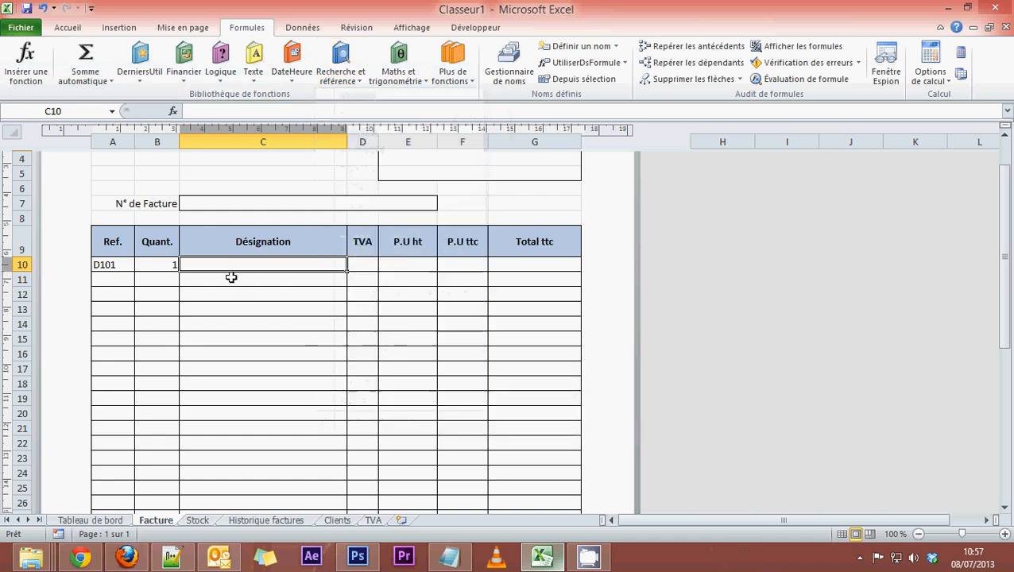
click(230, 277)
click(232, 265)
click(354, 80)
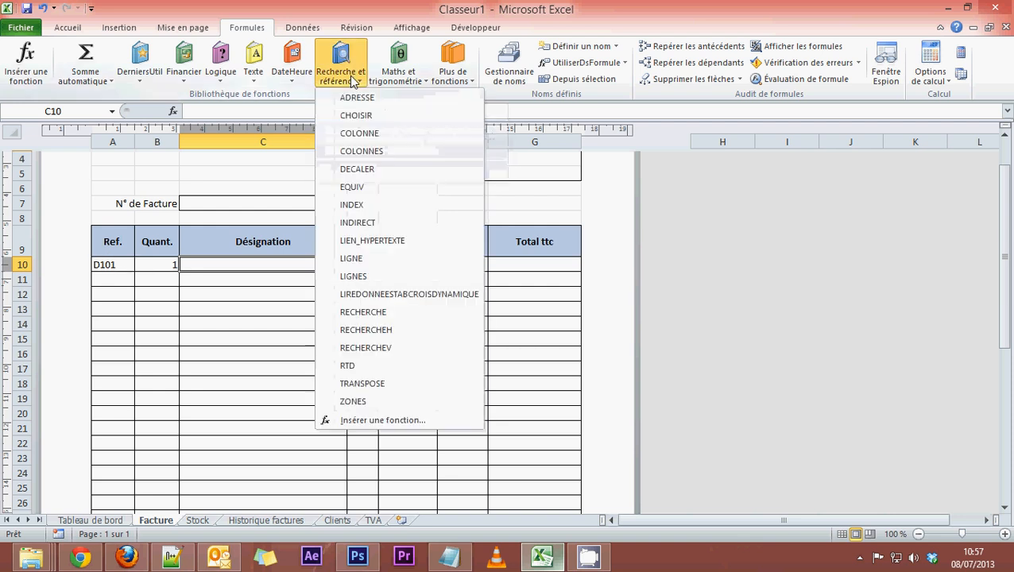
click(380, 350)
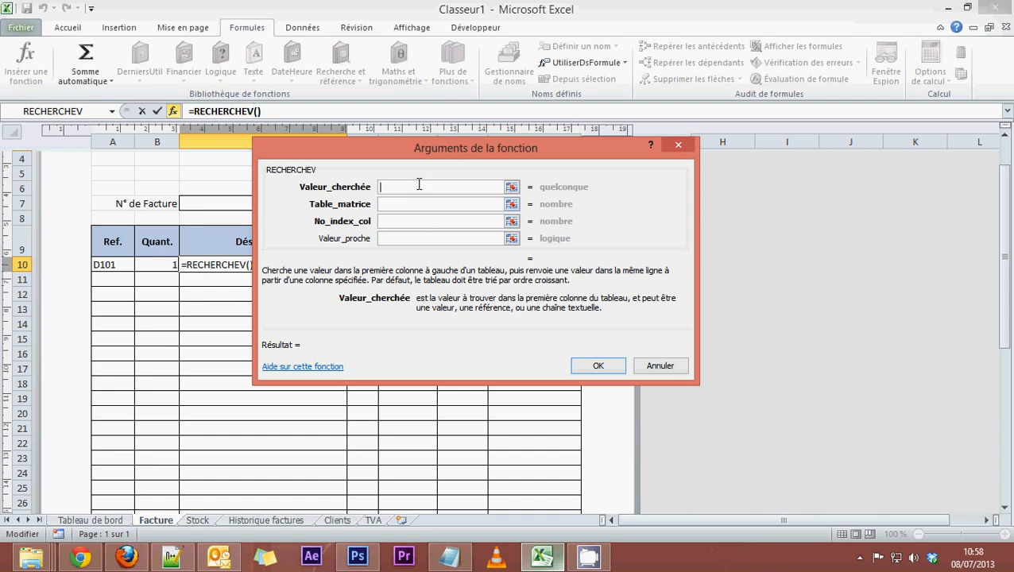
drag(419, 164, 465, 240)
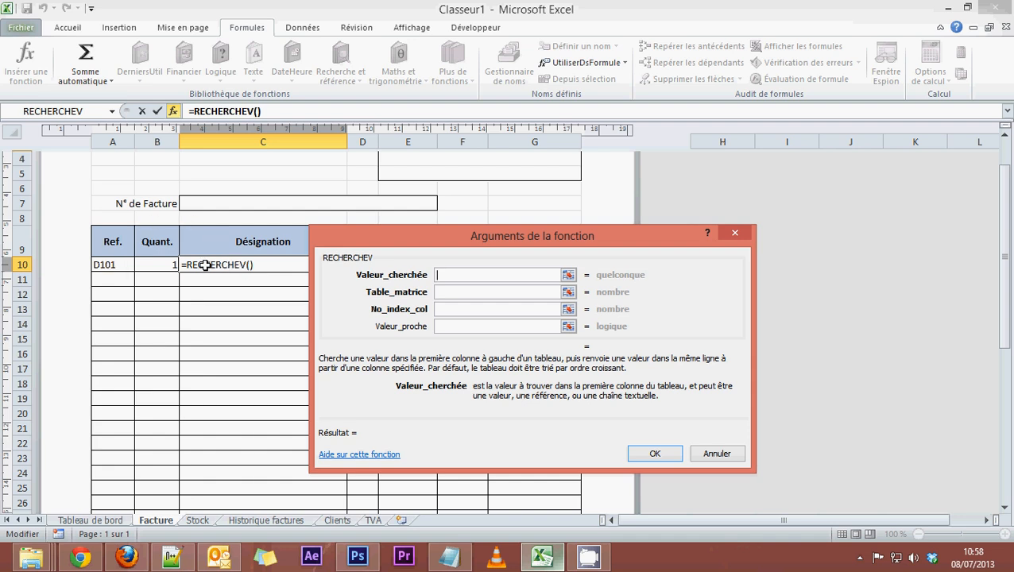
click(101, 265)
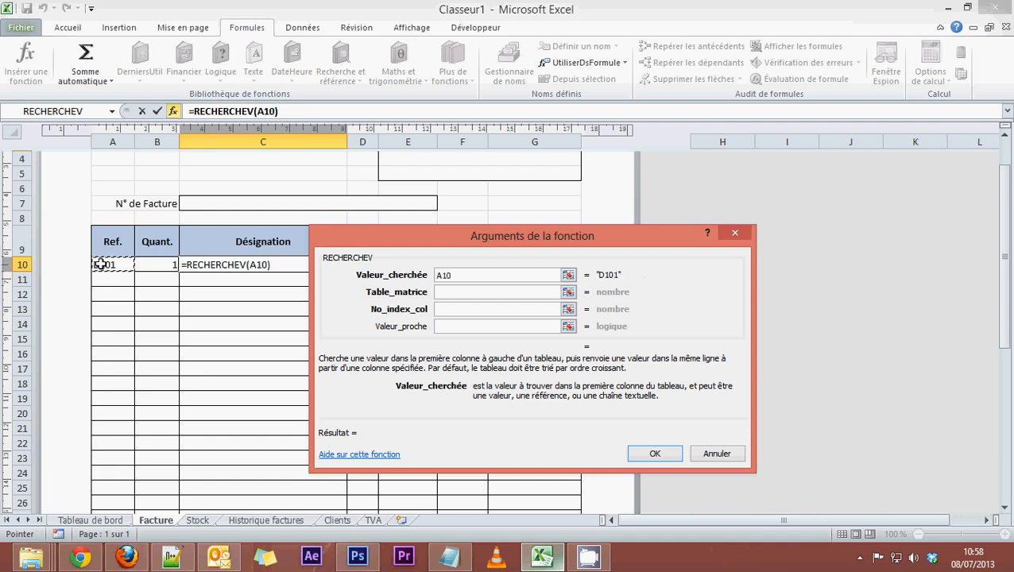
Set the function's Table_matrice to columns A:B of the Stock sheet.
click(449, 293)
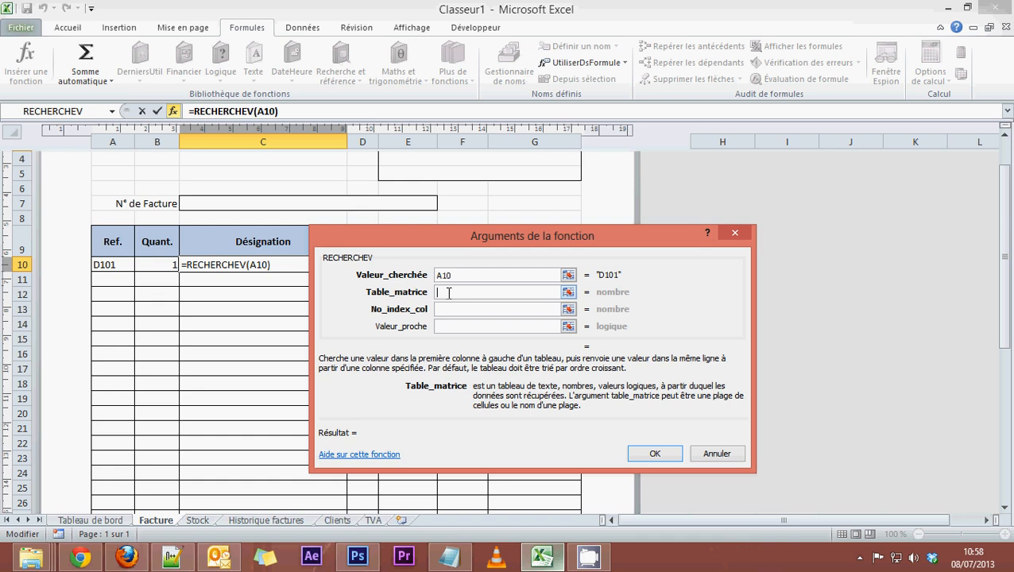
click(197, 520)
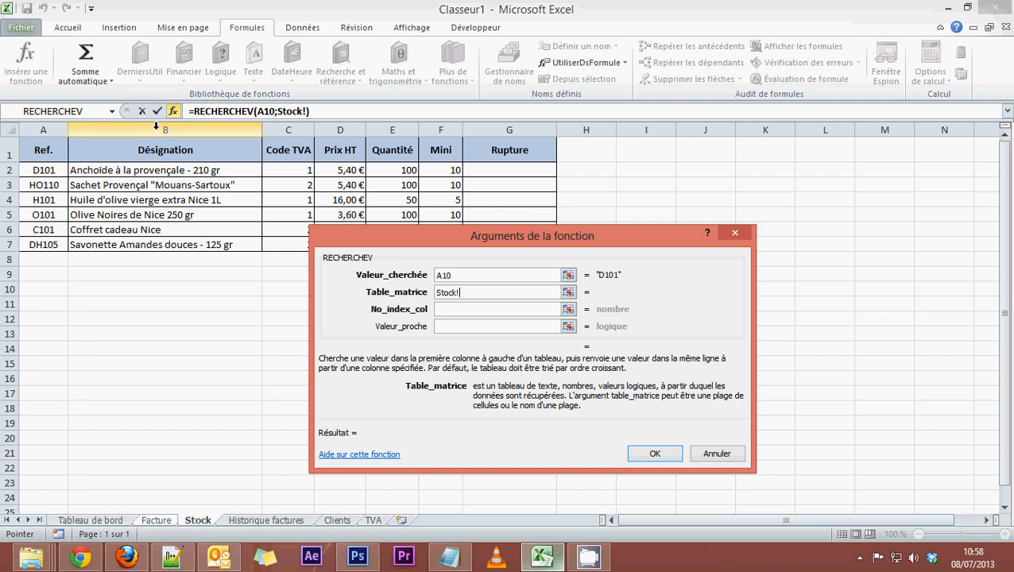
click(36, 129)
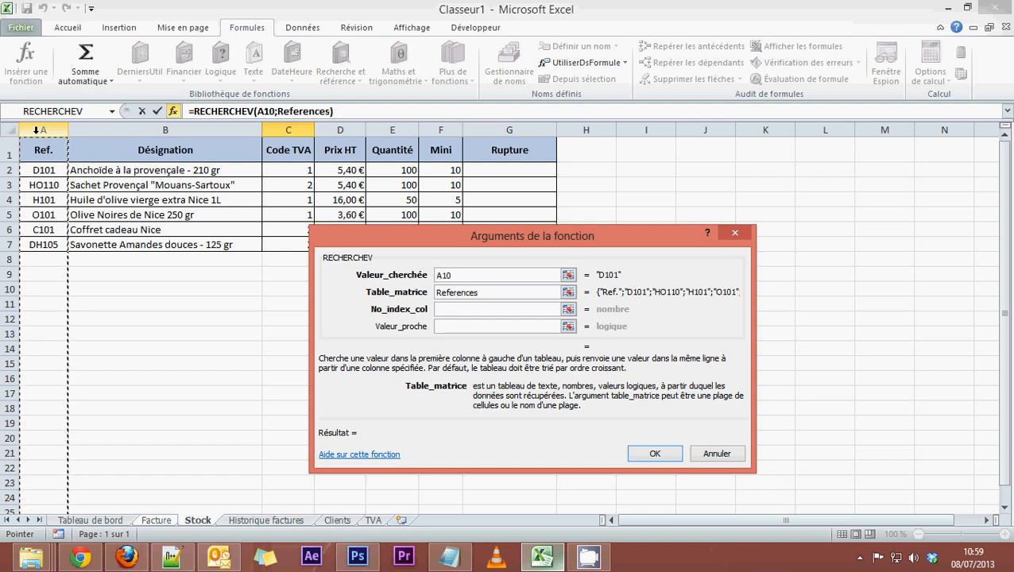
drag(35, 129, 185, 127)
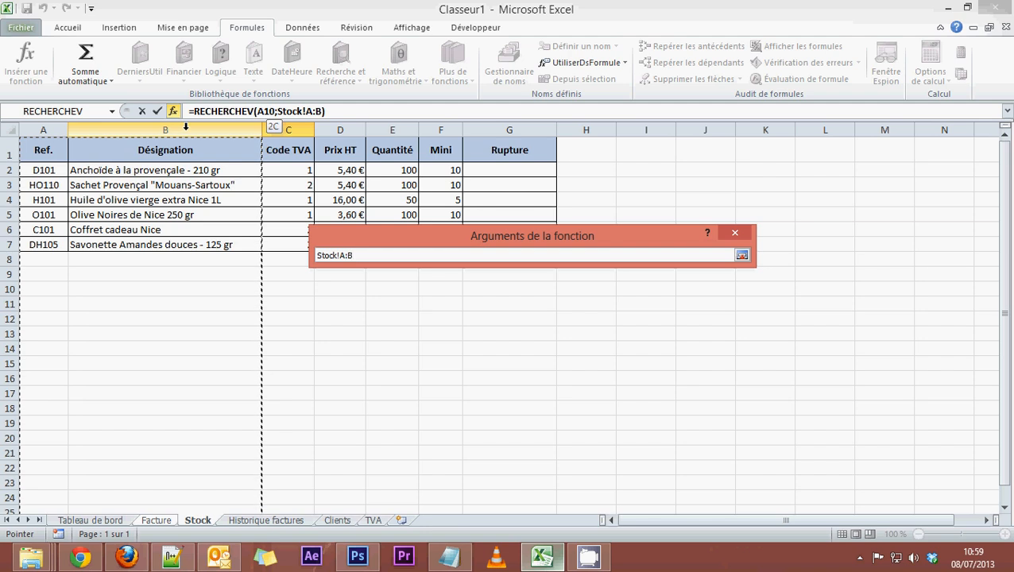
drag(185, 127, 185, 127)
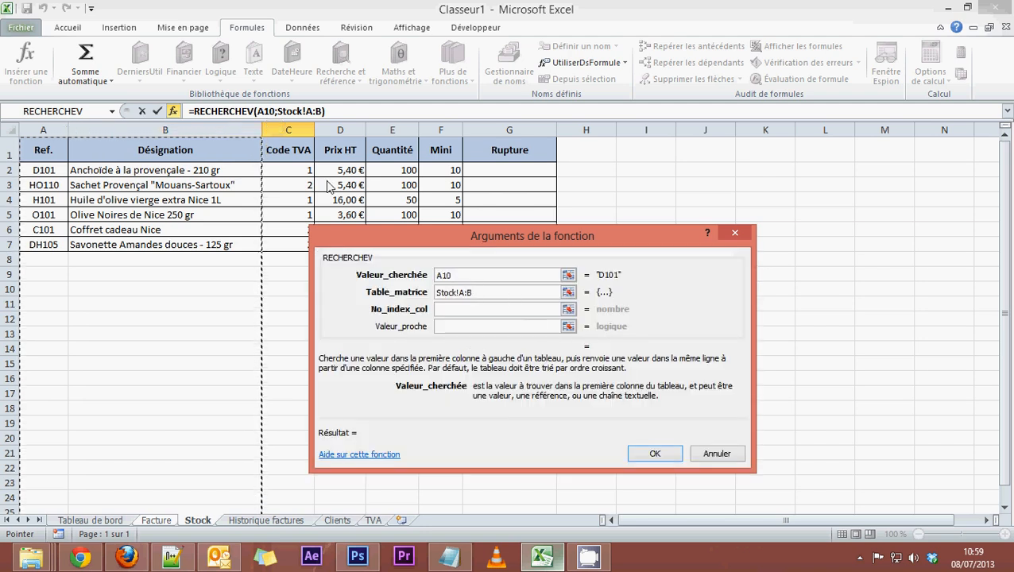
click(42, 127)
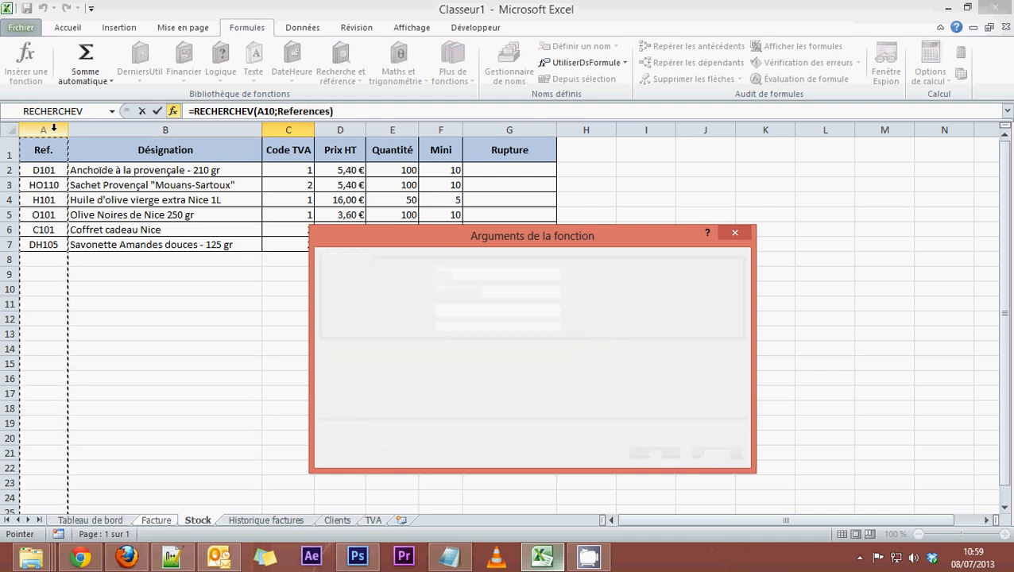
drag(42, 128, 190, 130)
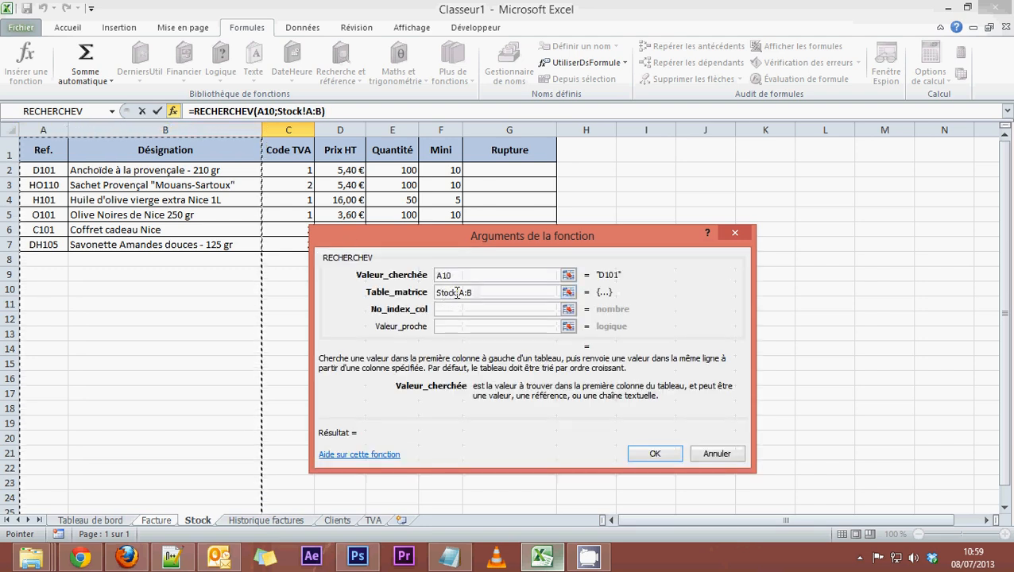
drag(460, 293, 437, 292)
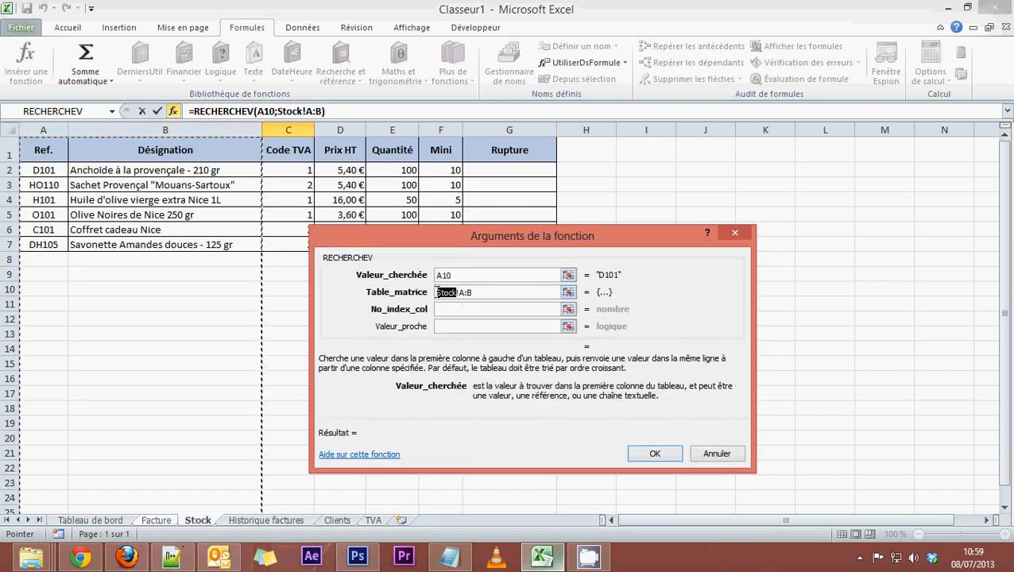
click(459, 293)
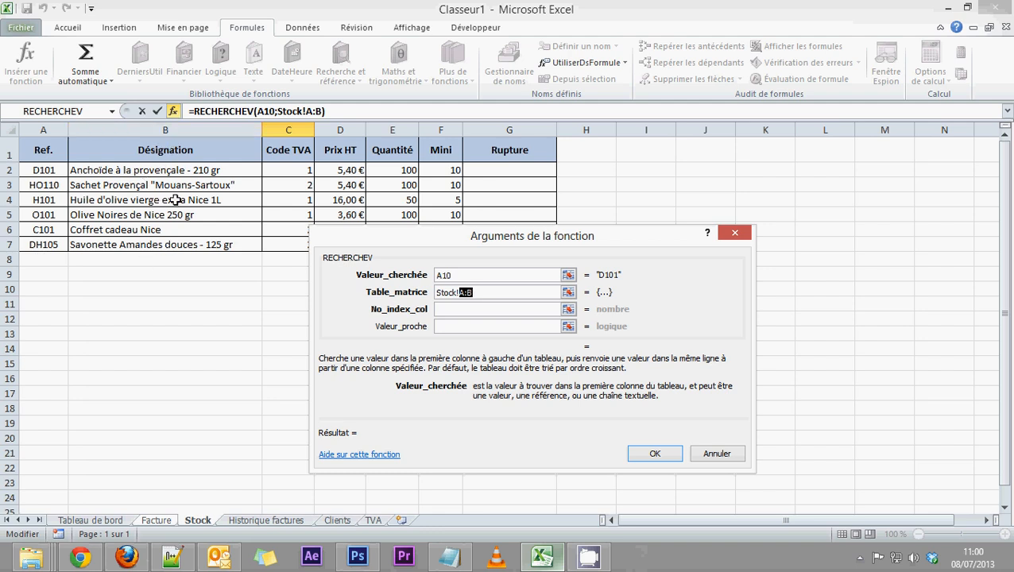
Complete the C10 lookup with column index 2 and Valeur_proche 0.
click(445, 310)
text(2)
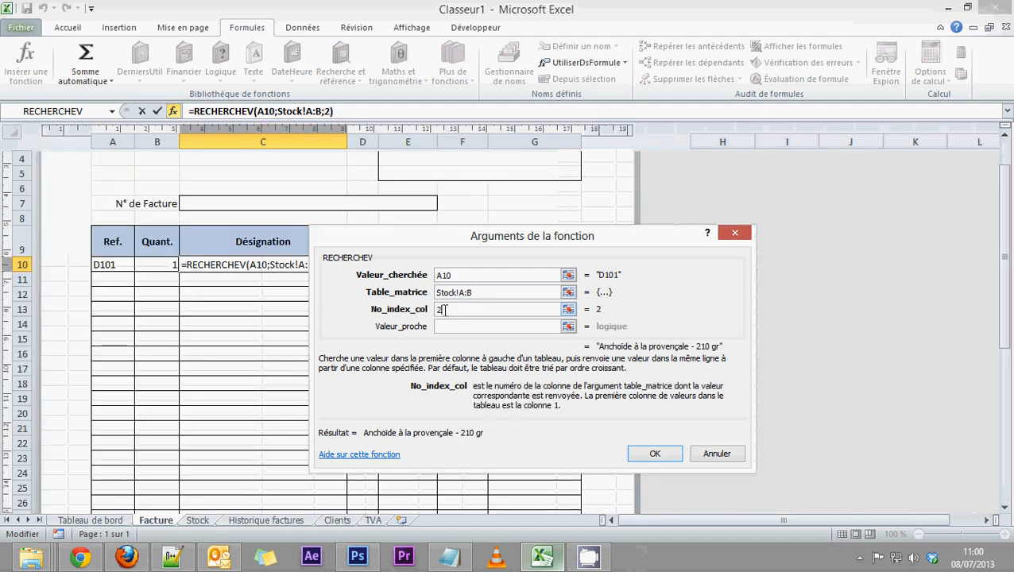
drag(445, 310, 425, 308)
click(455, 327)
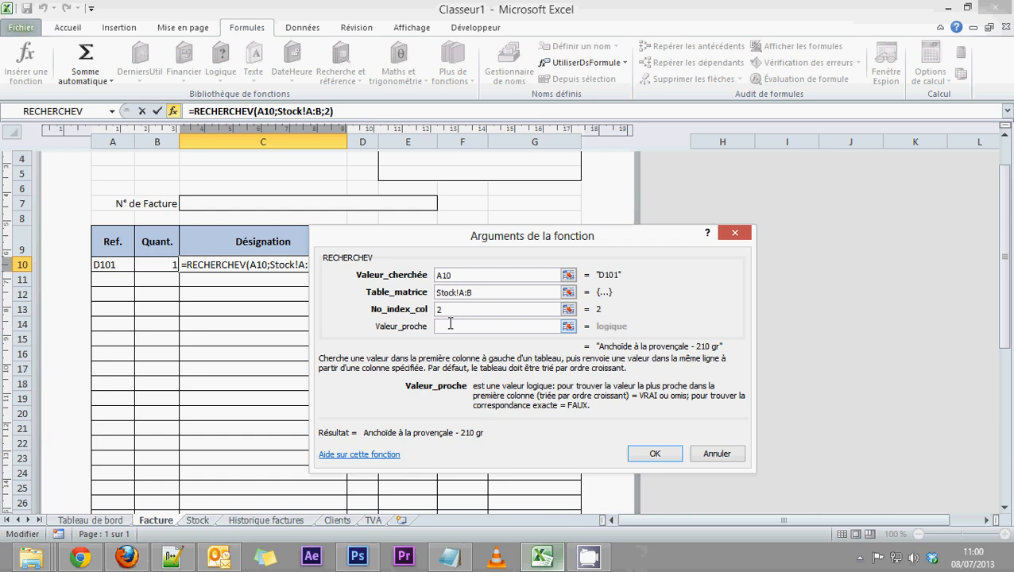
text(0)
click(655, 453)
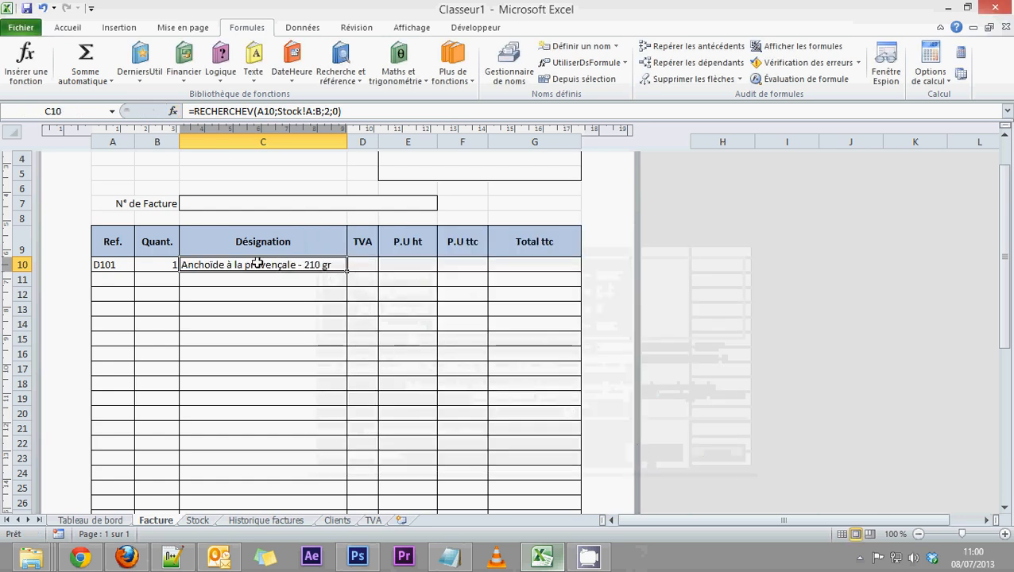
Test the designation lookup by choosing references HO110, H101 and D101 in turn in cell A10.
click(115, 264)
click(144, 265)
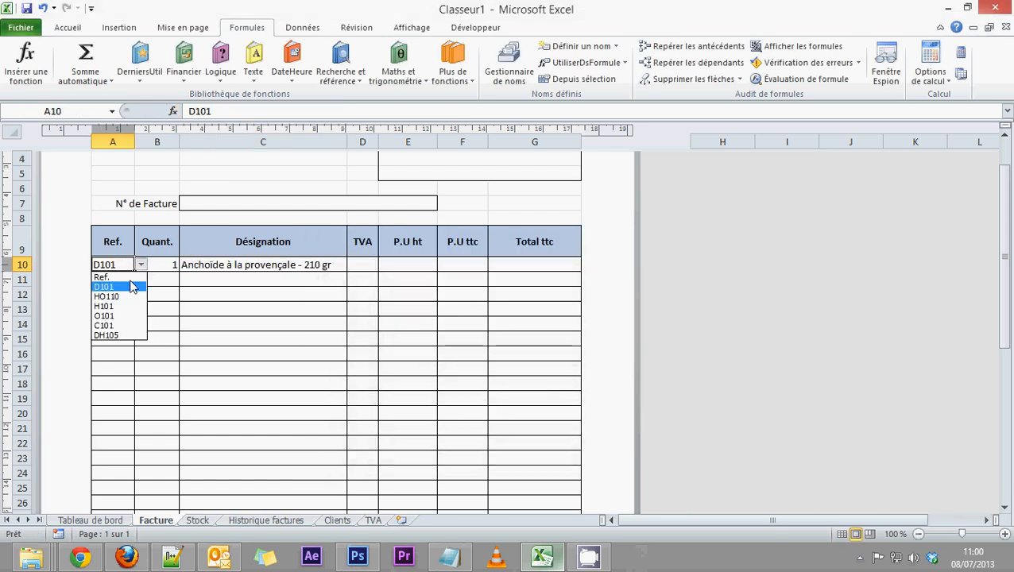
click(111, 292)
click(140, 266)
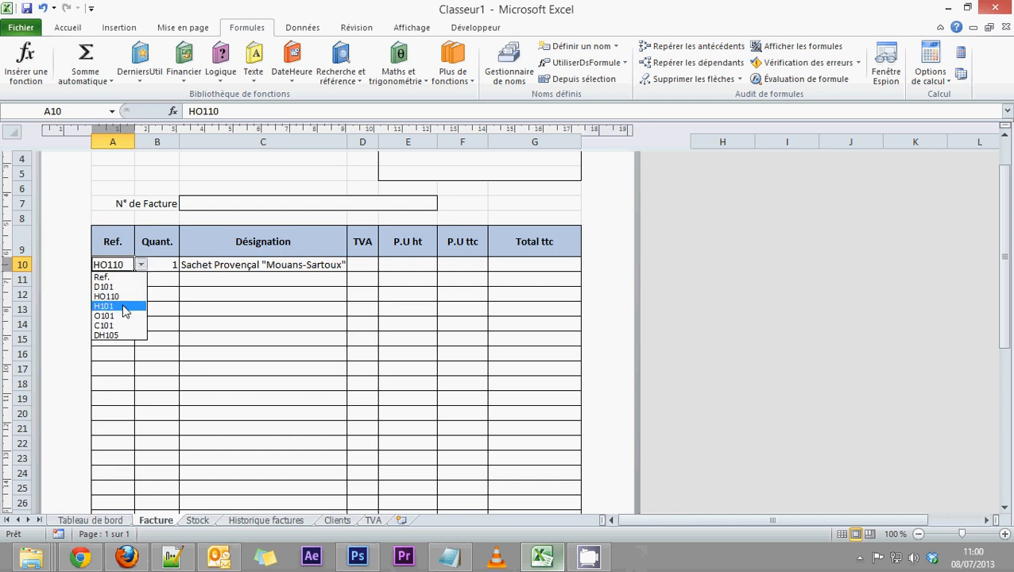
click(111, 283)
click(141, 265)
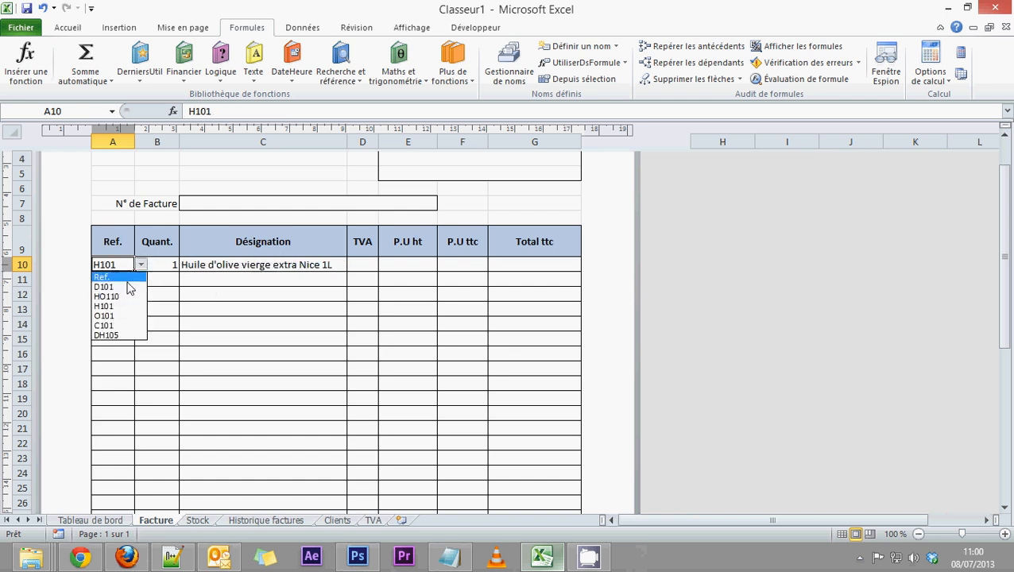
click(128, 293)
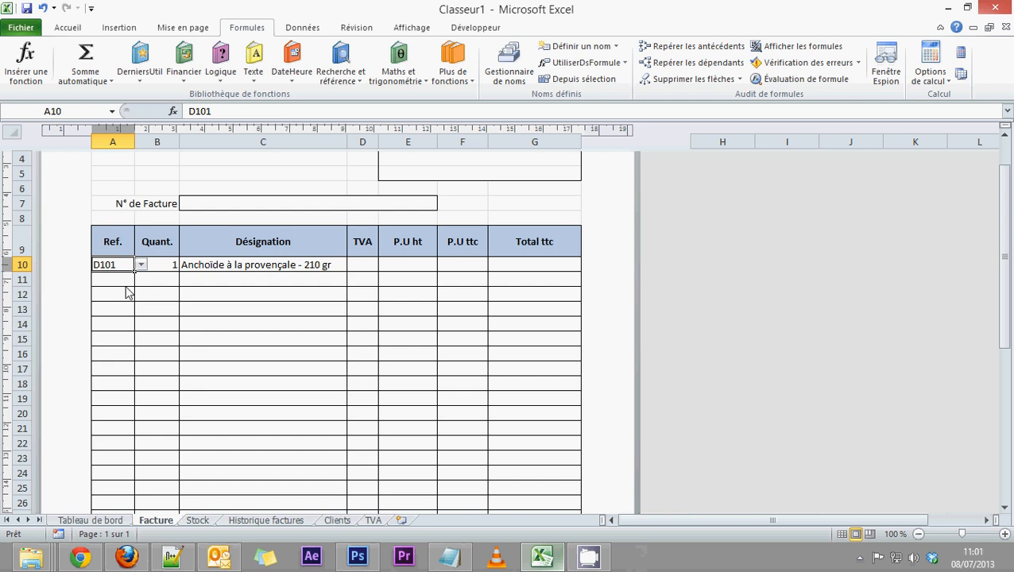
Start a RECHERCHEV in the TVA cell D10 with lookup value A10 and columns A:C of the Stock sheet as the table.
click(358, 265)
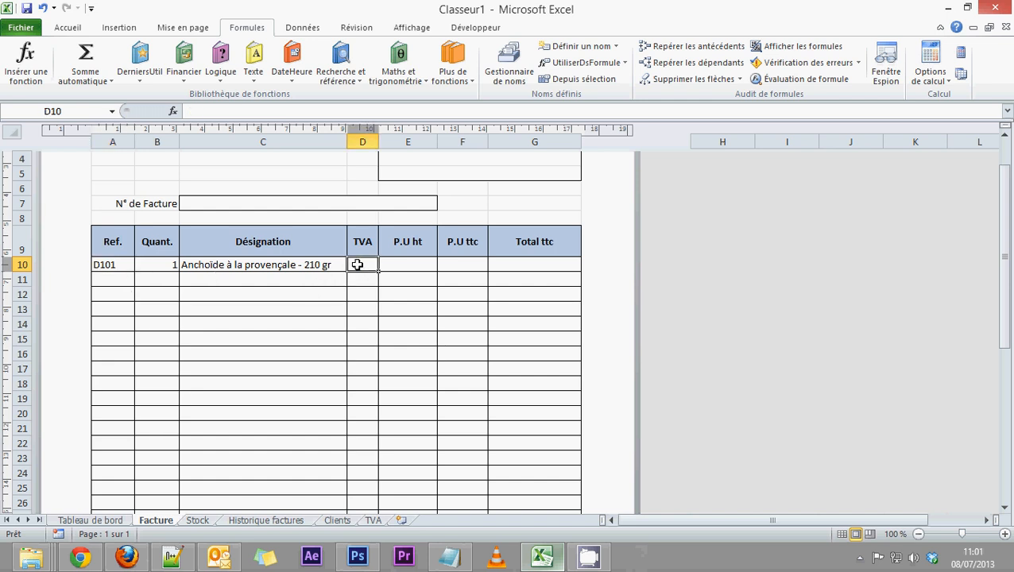
click(357, 78)
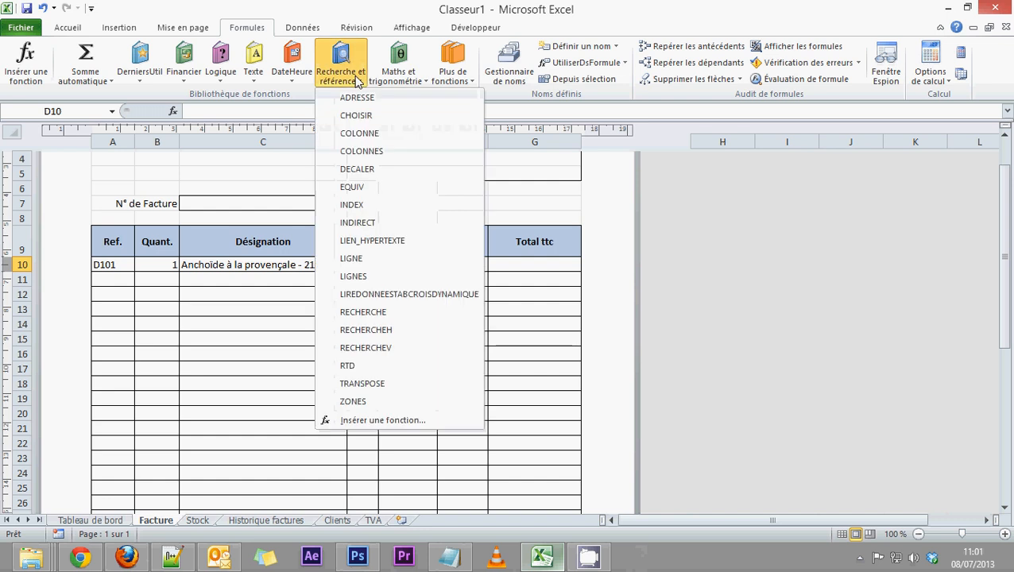
click(363, 349)
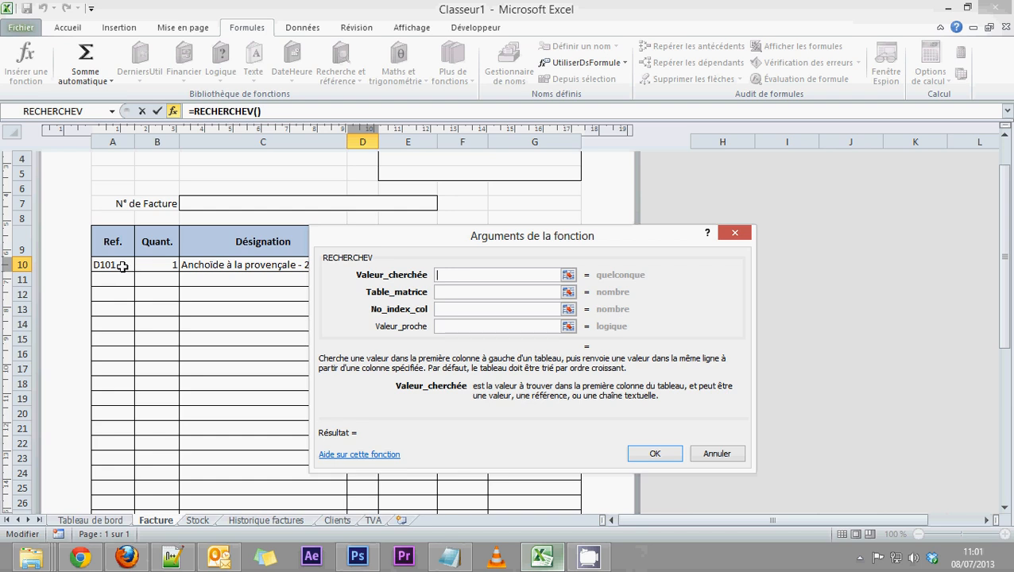
click(122, 267)
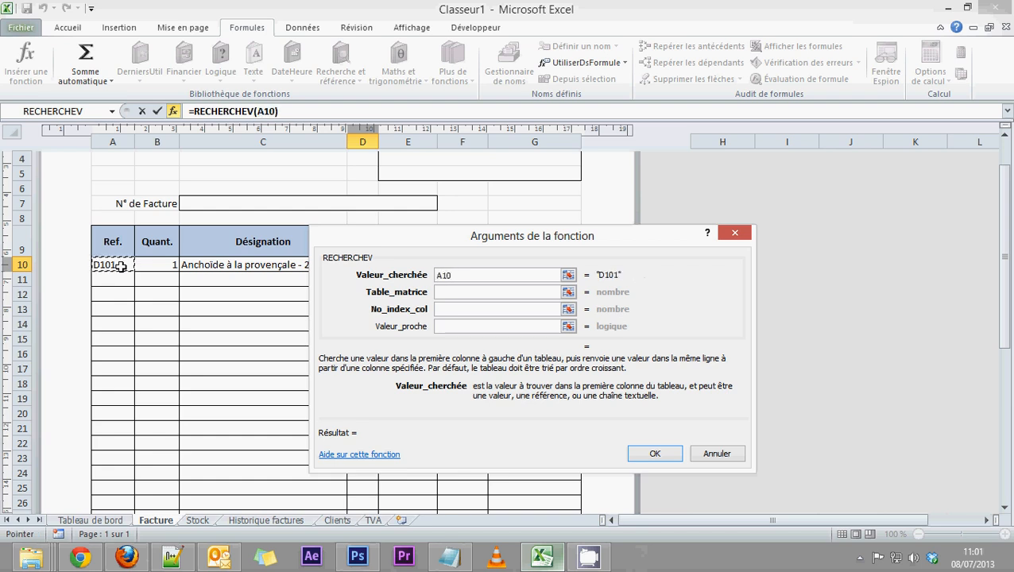
click(449, 292)
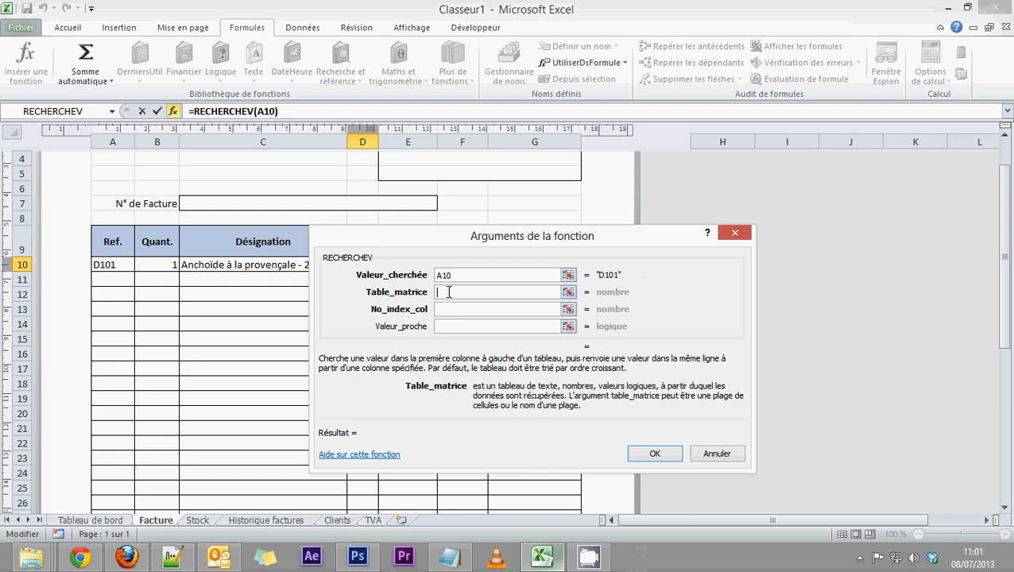
click(197, 520)
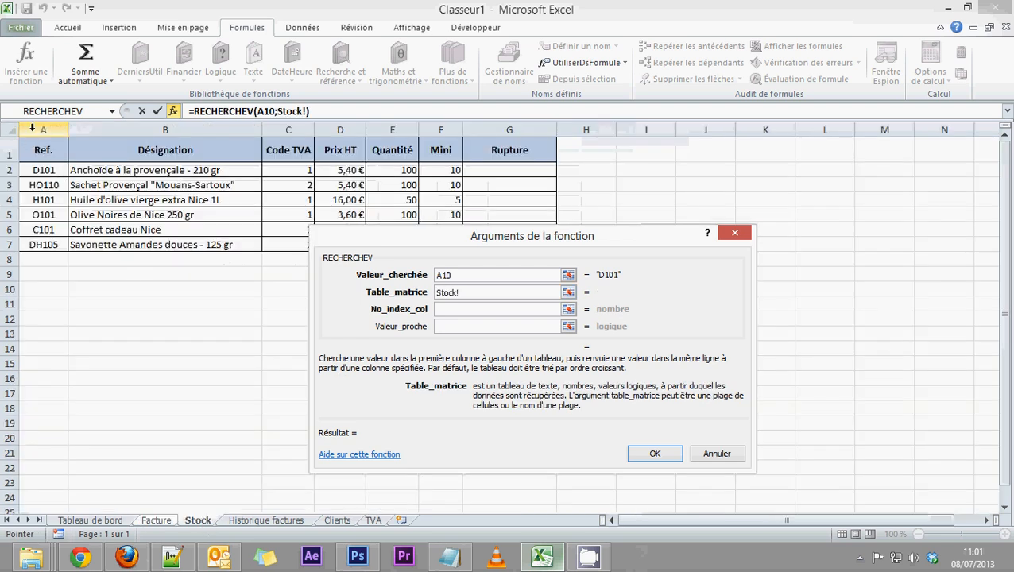
drag(33, 127, 162, 129)
drag(286, 129, 288, 128)
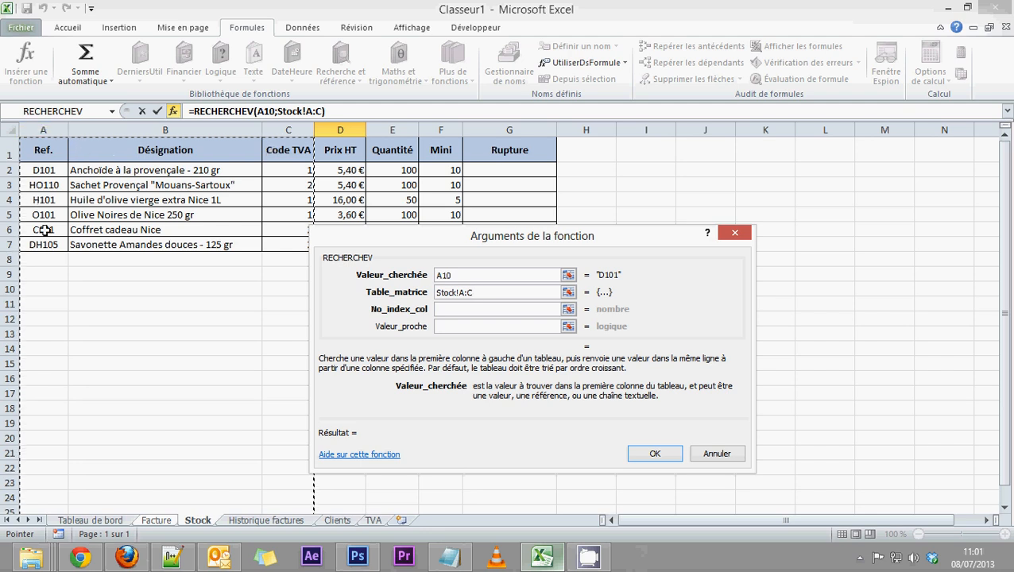
Complete the D10 lookup with column index 3 and Valeur_proche 0.
click(446, 307)
text(3)
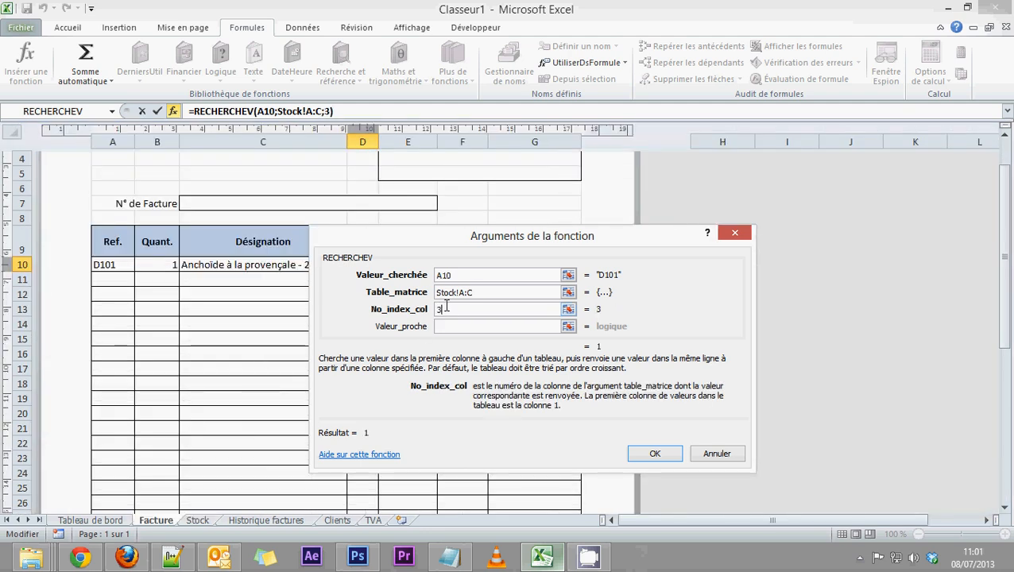
click(440, 327)
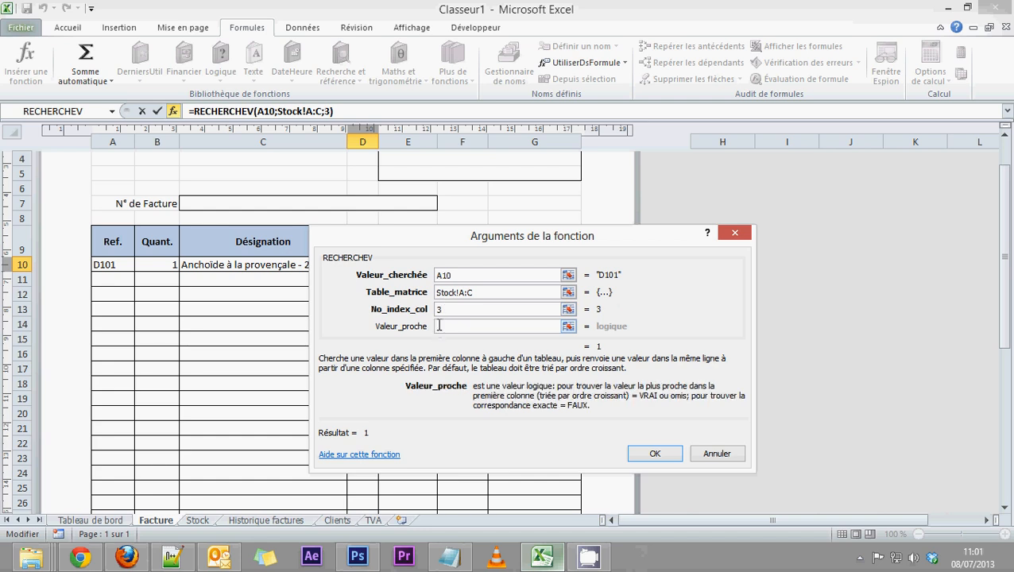
text(0)
click(650, 451)
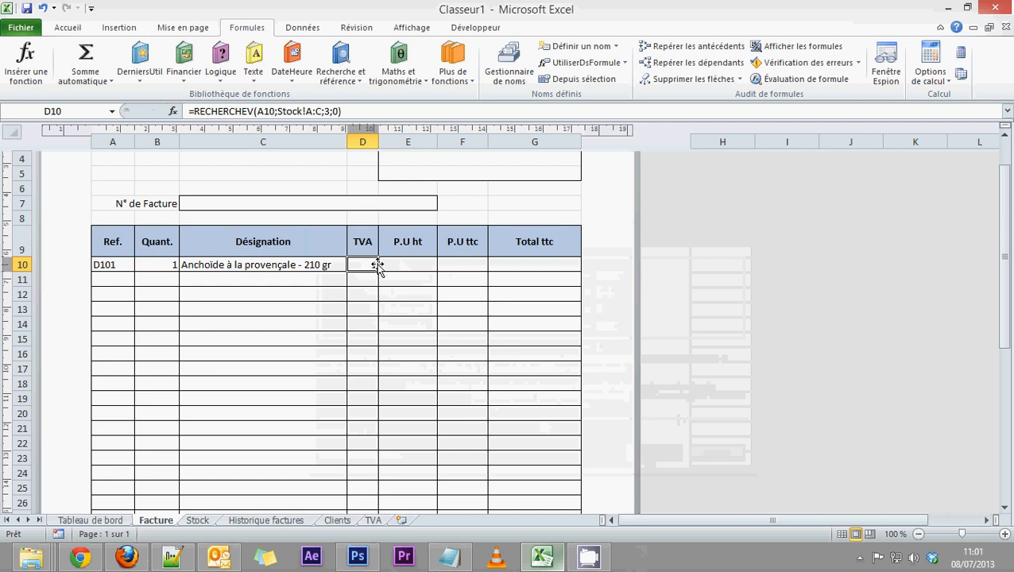
Start a RECHERCHEV in the P.U ht cell E10 with lookup value A10 and columns A:D of the Stock sheet as the table.
click(420, 260)
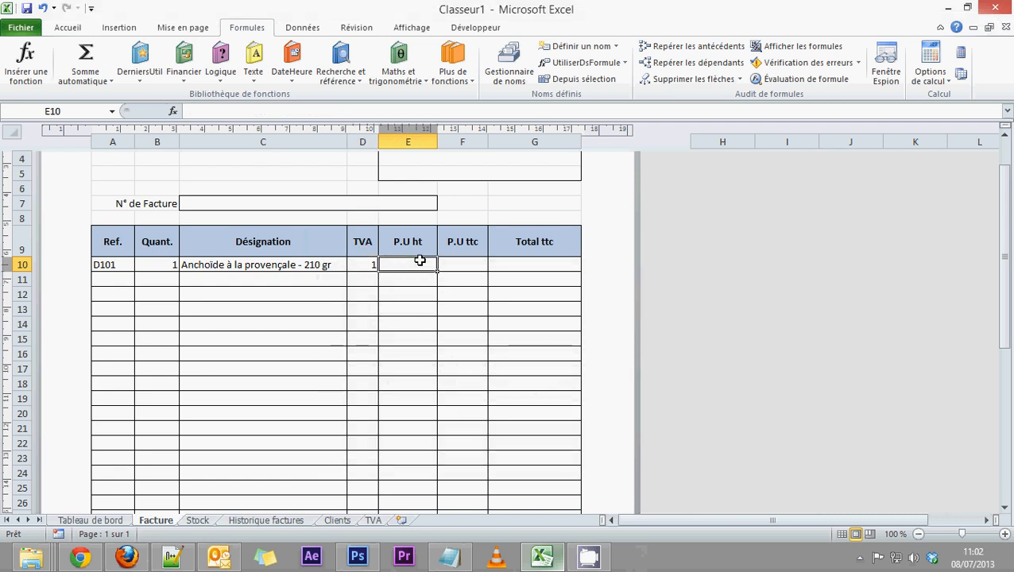
click(359, 84)
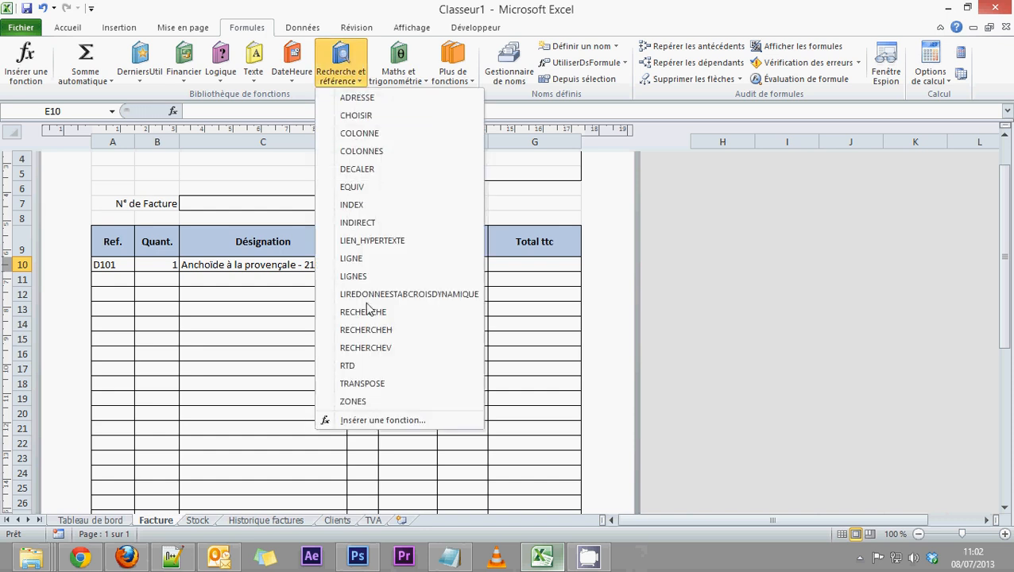
click(366, 347)
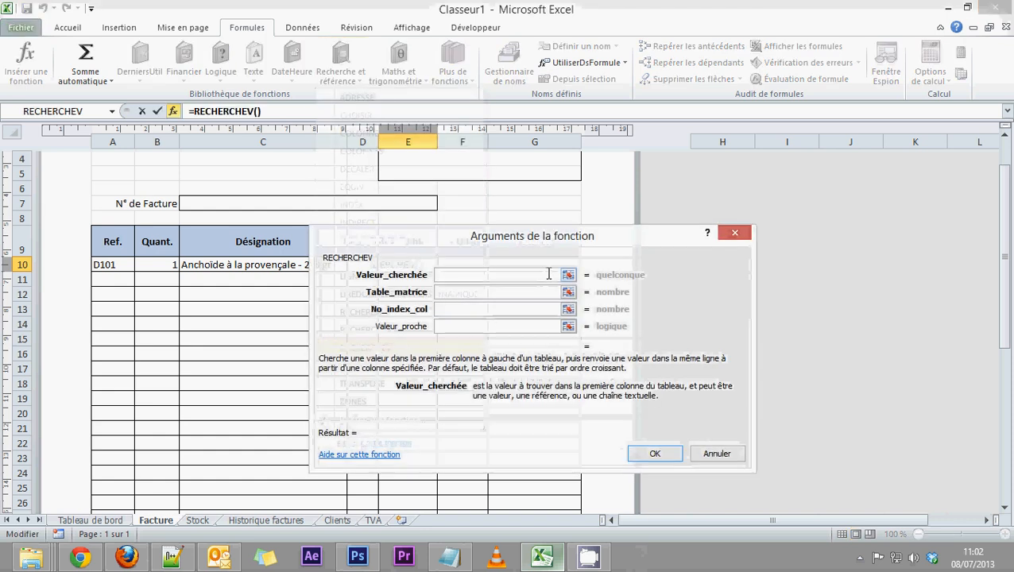
click(118, 264)
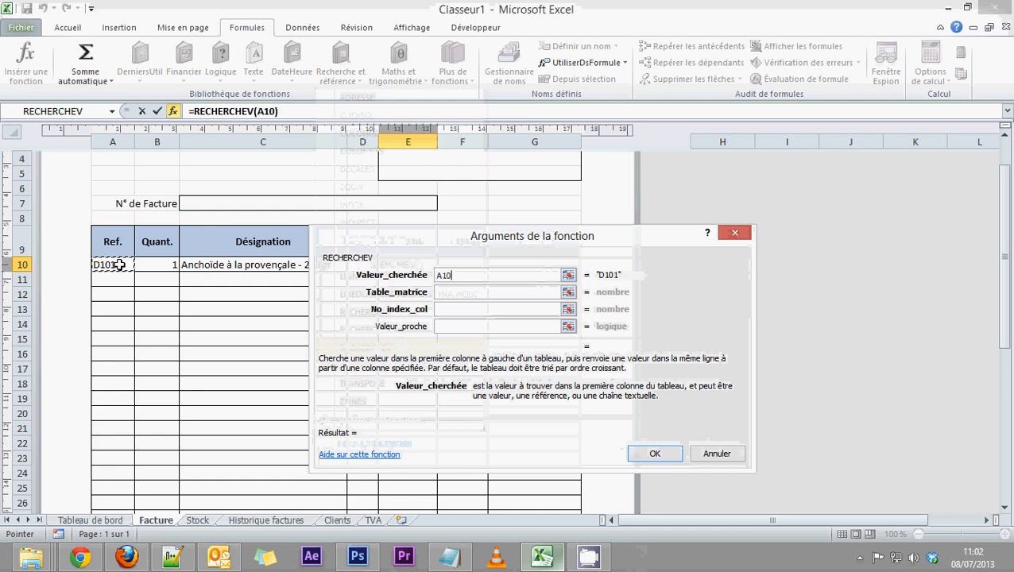
click(452, 291)
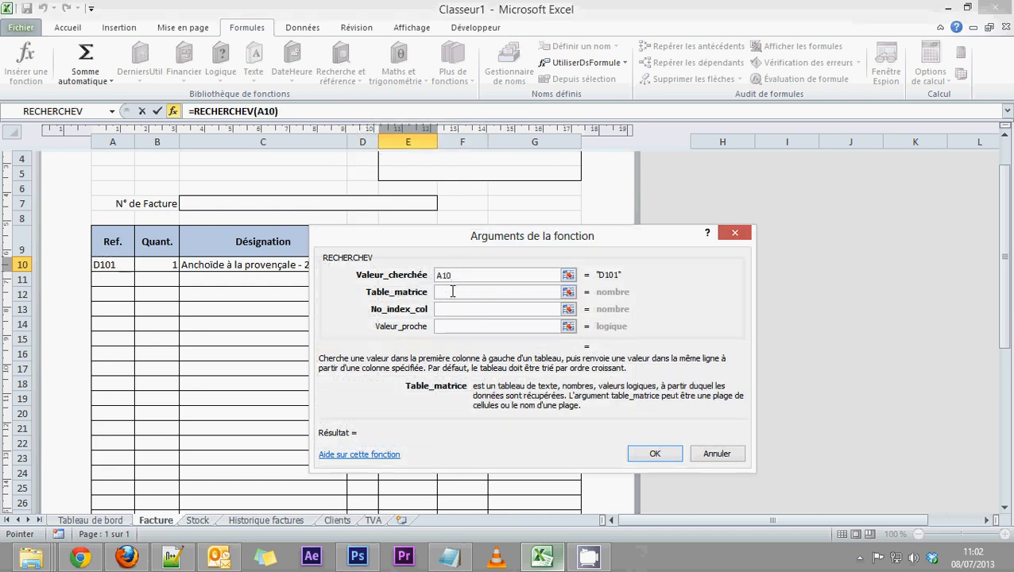
click(207, 524)
drag(46, 129, 342, 130)
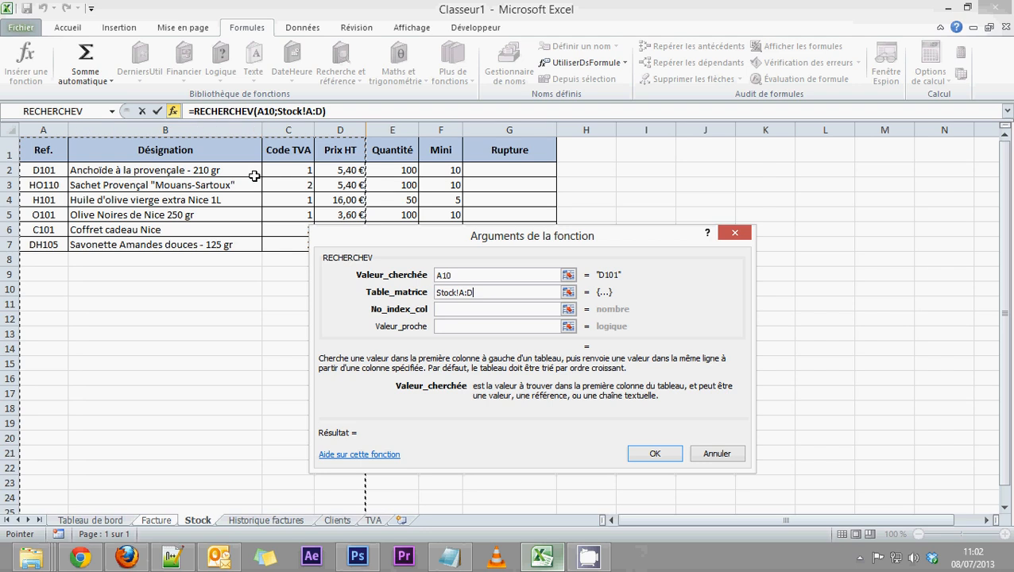
Complete the E10 lookup with column index 4 and Valeur_proche 0.
click(456, 309)
text(4)
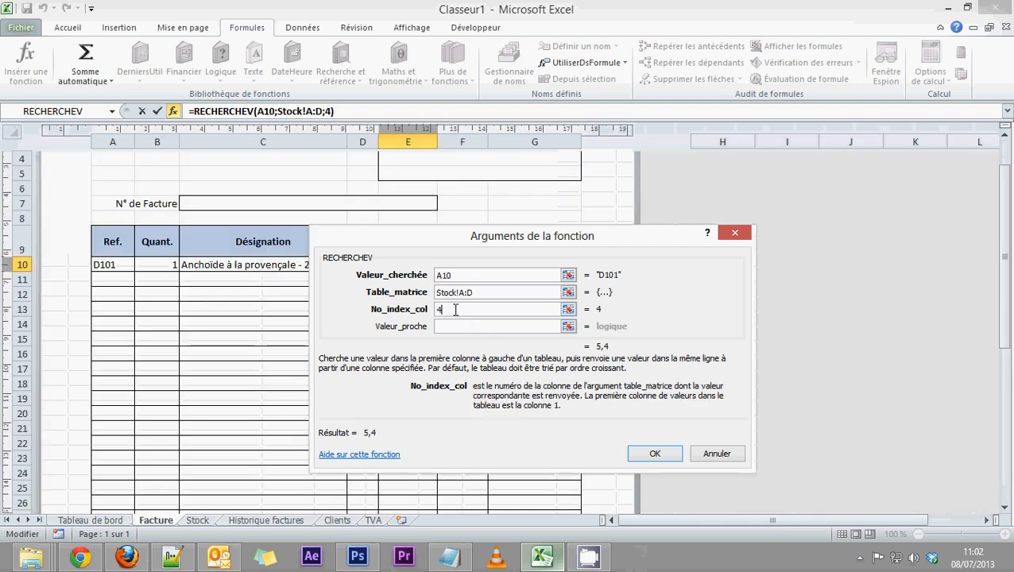
click(442, 326)
text(0)
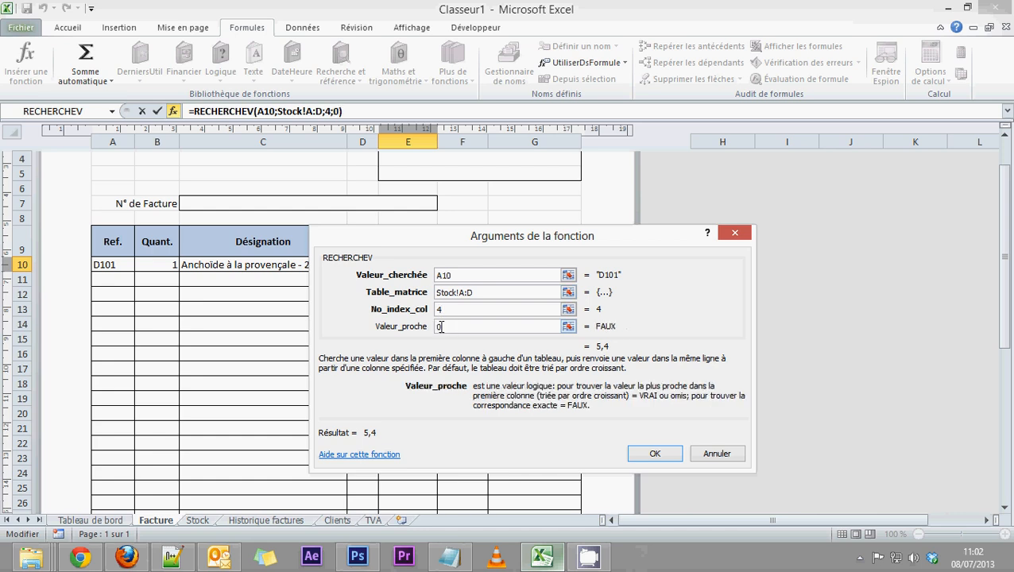
click(660, 454)
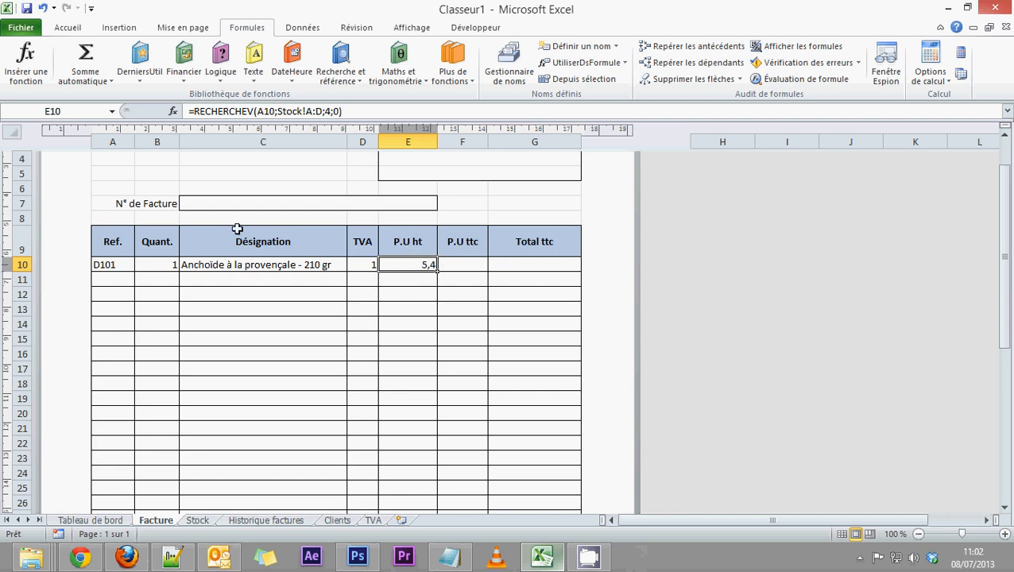
Centre the contents of the Ref. and Quant. columns over the range A10:B40.
click(108, 264)
scroll(165, 390, down, 2)
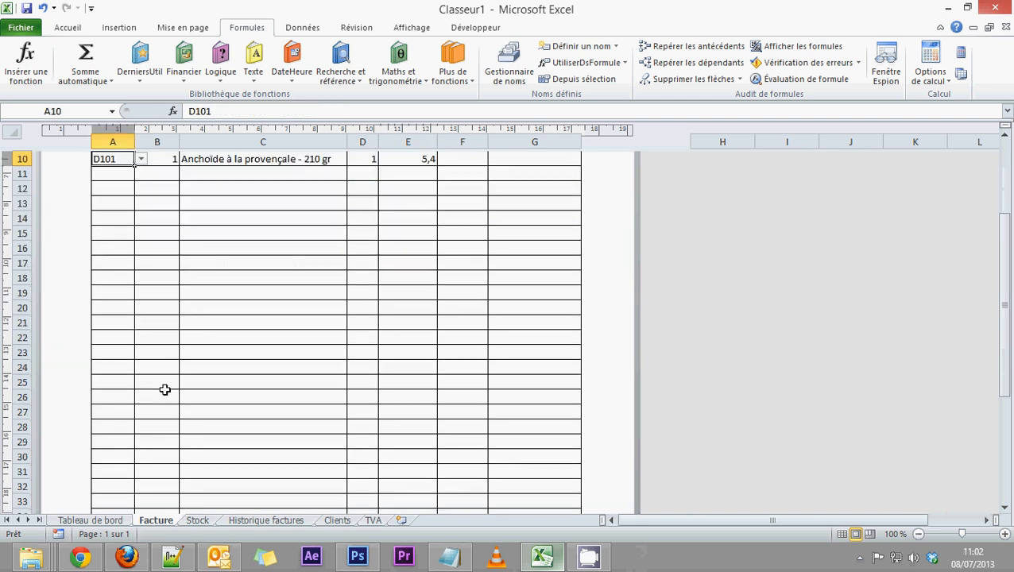
scroll(165, 389, down, 3)
shift+click(165, 470)
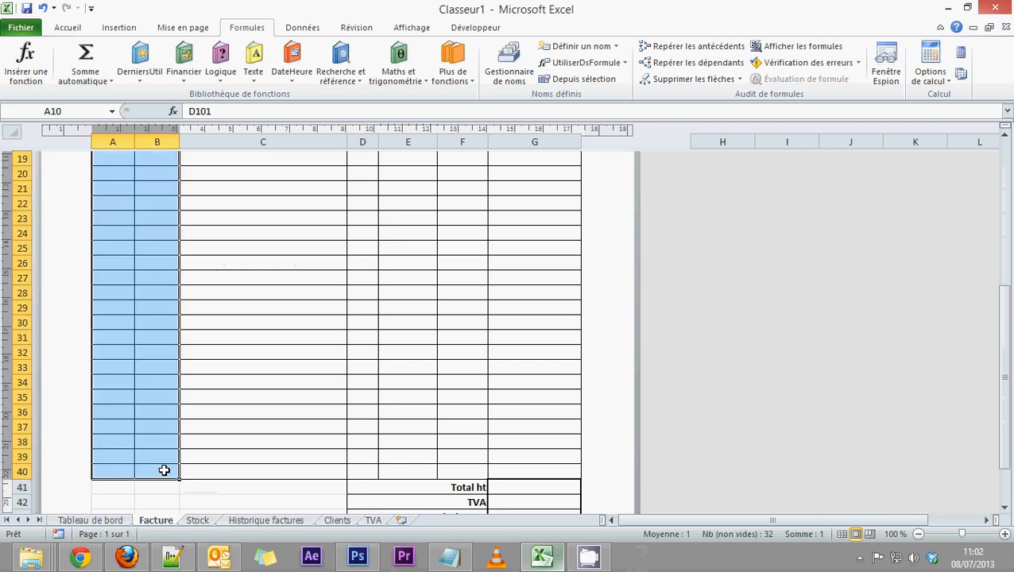
click(80, 32)
click(251, 74)
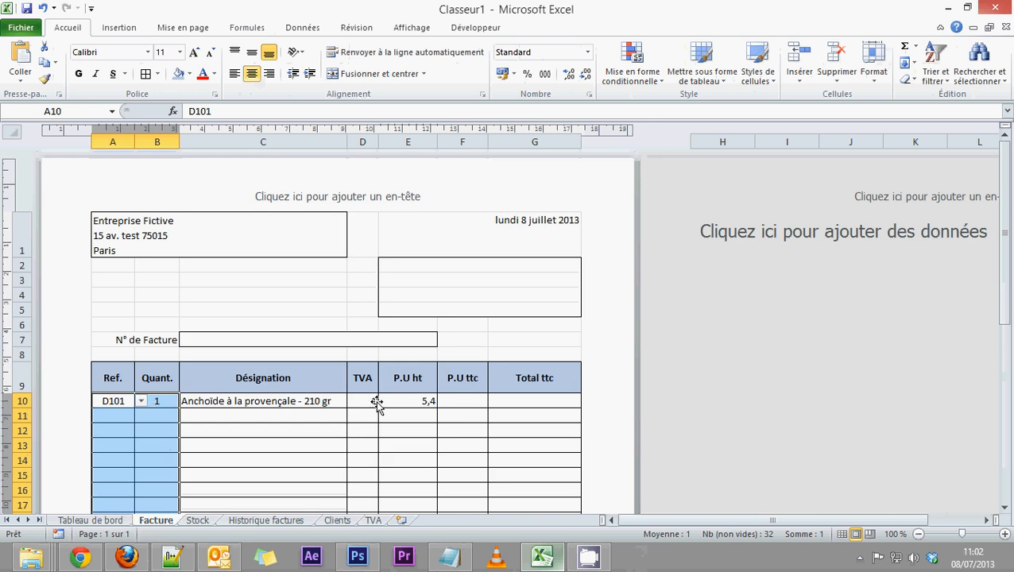
Centre the contents of the TVA, P.U ht, P.U ttc and Total ttc columns over D10:G40.
drag(368, 398, 534, 401)
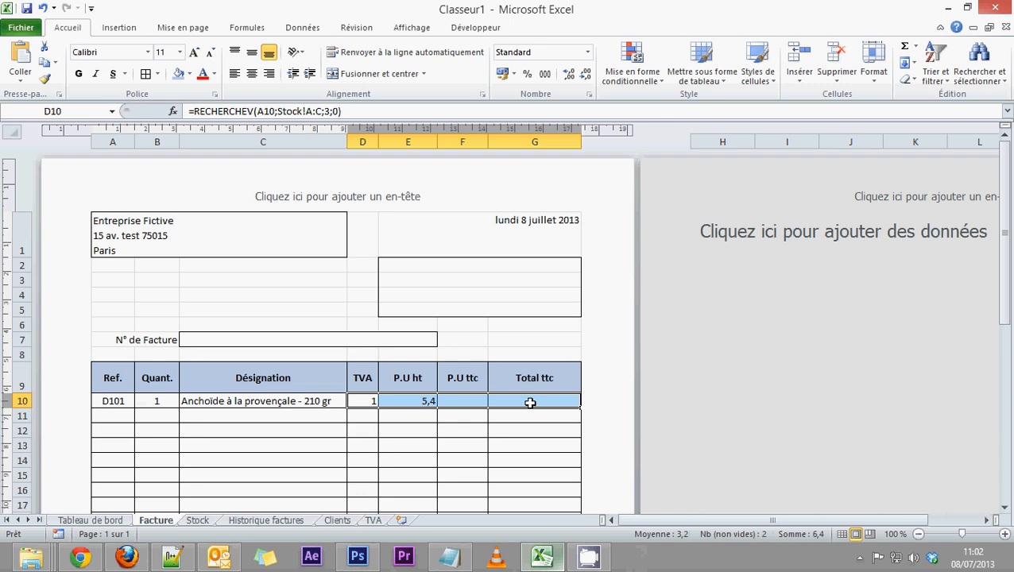
scroll(531, 403, down, 8)
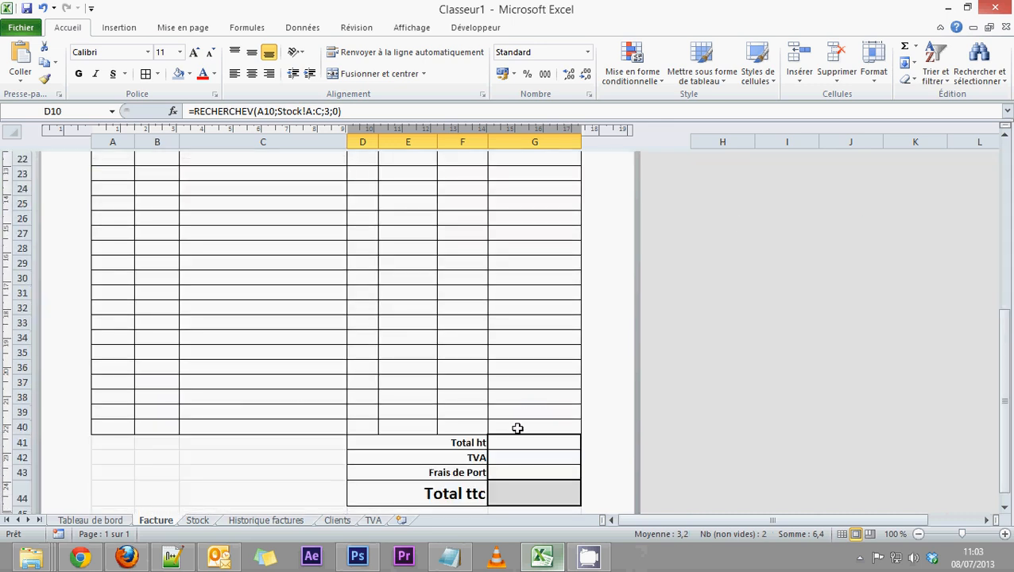
shift+click(517, 429)
scroll(517, 429, up, 8)
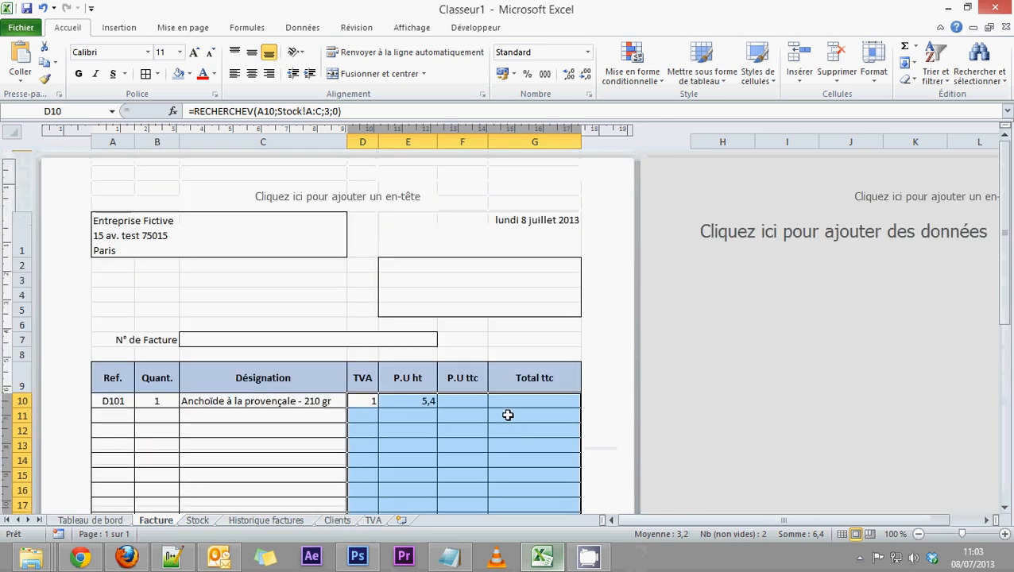
click(252, 75)
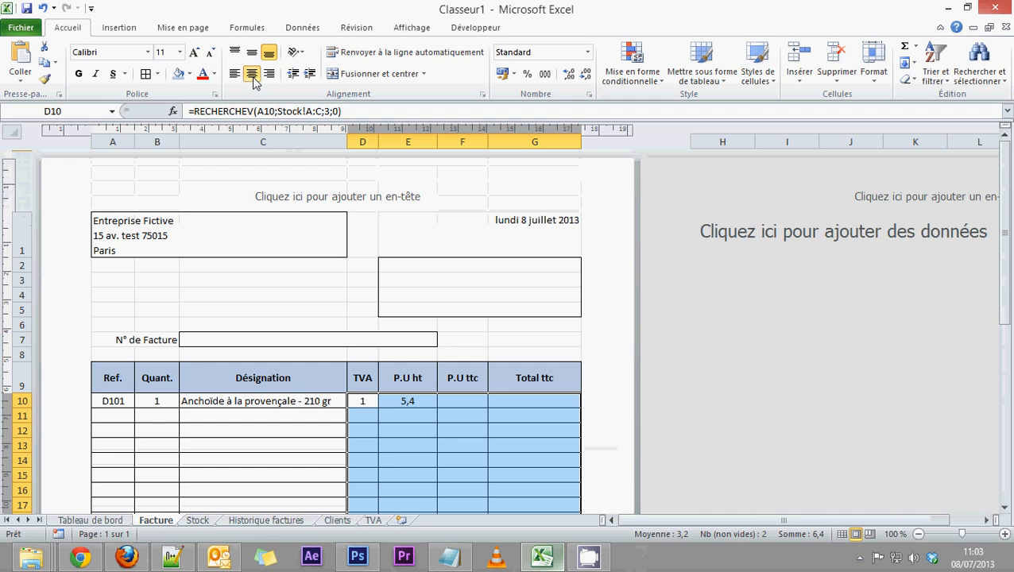
Apply the Monétaire number format to the price and total cells E10:G40.
scroll(512, 452, down, 3)
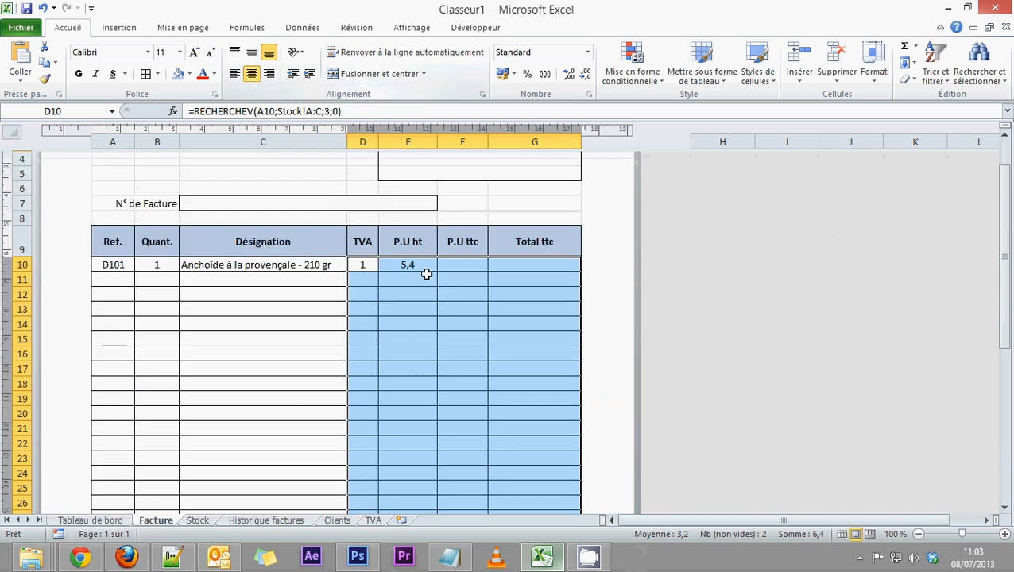
click(417, 264)
drag(499, 267, 525, 426)
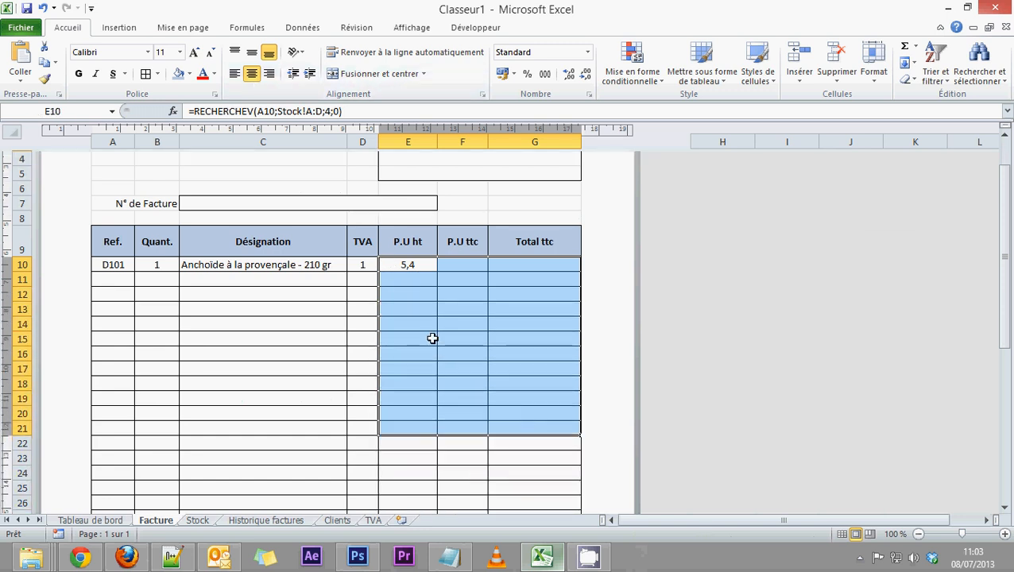
scroll(508, 412, down, 7)
shift+click(528, 380)
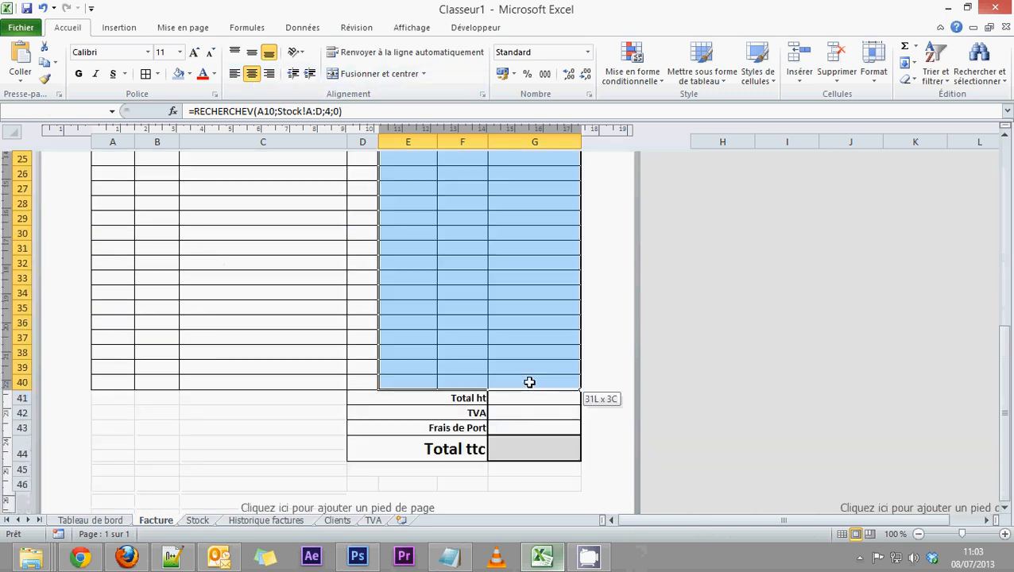
scroll(508, 417, up, 7)
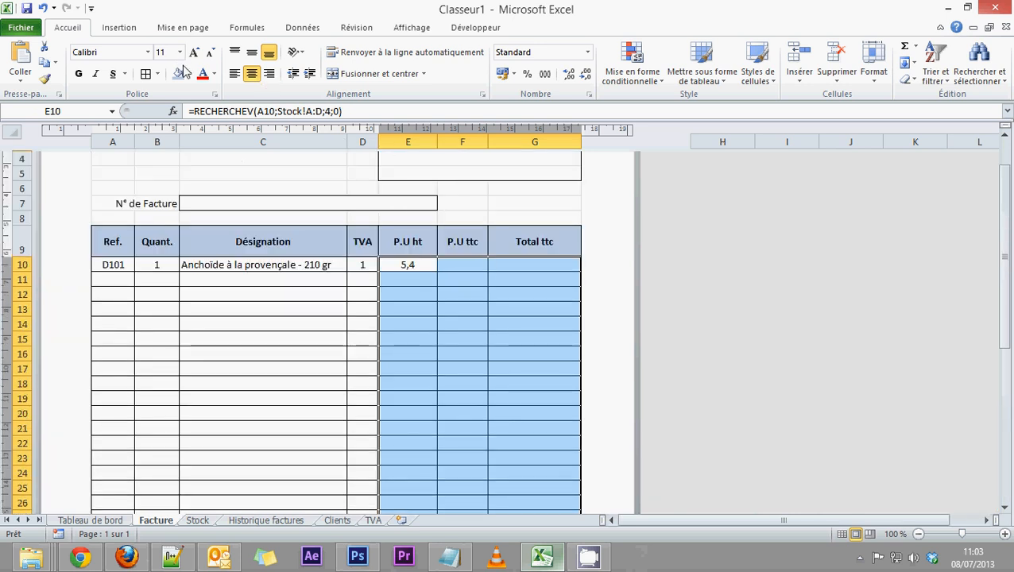
click(589, 52)
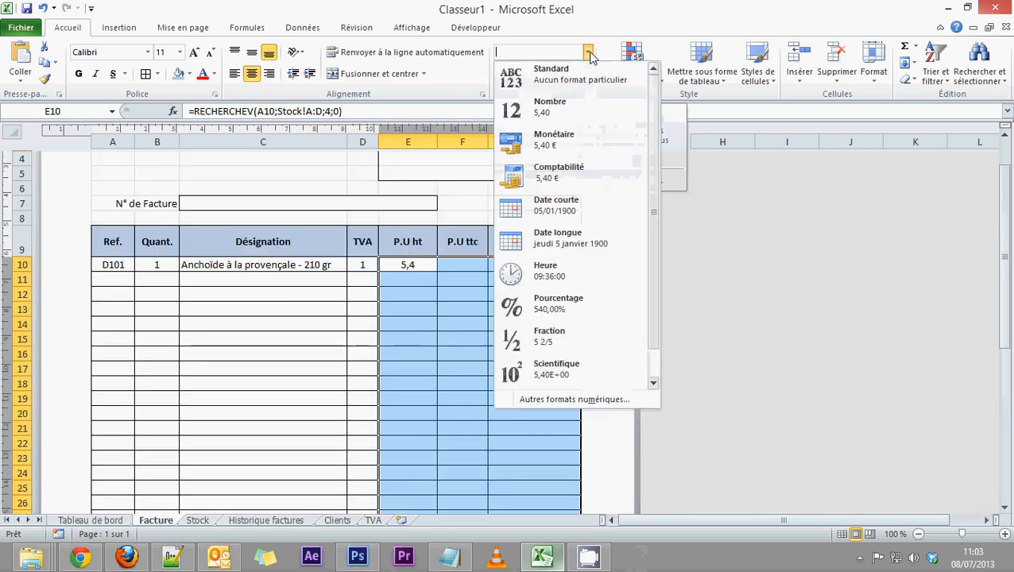
click(513, 146)
drag(442, 370, 437, 372)
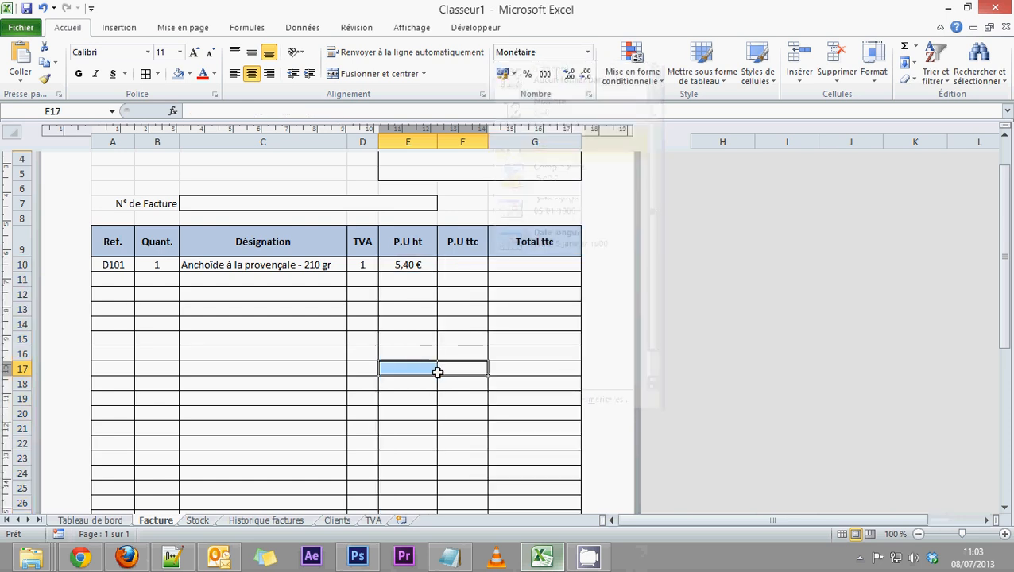
Choose reference H101 in cell A11 and check the lookup formulas in C10, D10 and E10.
scroll(428, 363, up, 3)
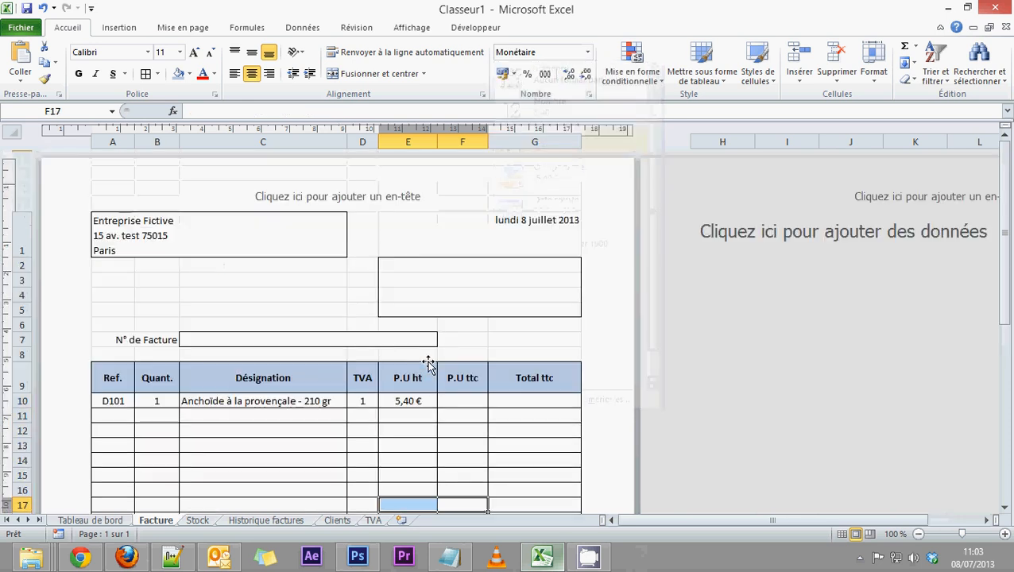
scroll(428, 363, down, 3)
click(133, 281)
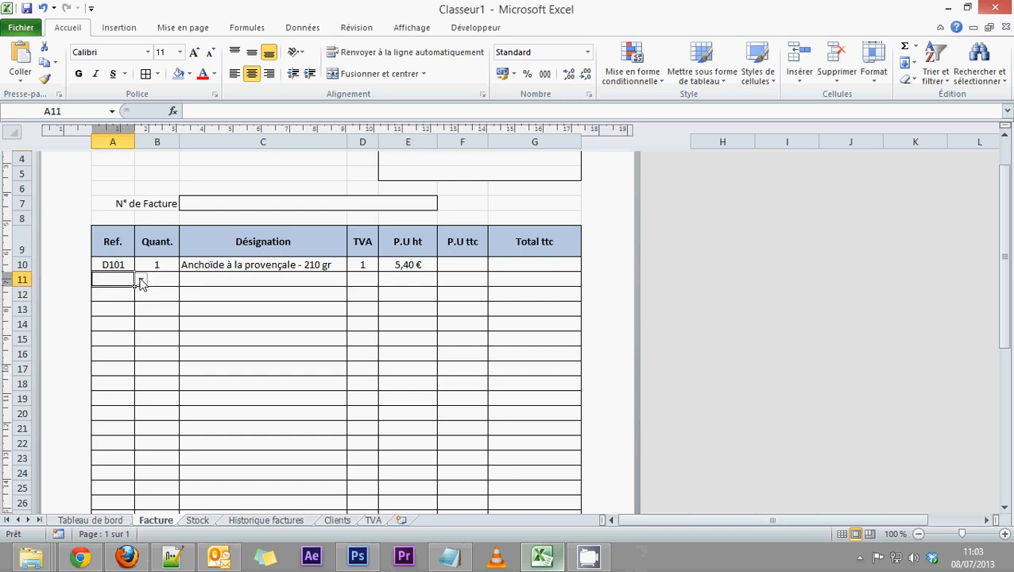
click(140, 280)
click(103, 328)
click(240, 267)
click(355, 270)
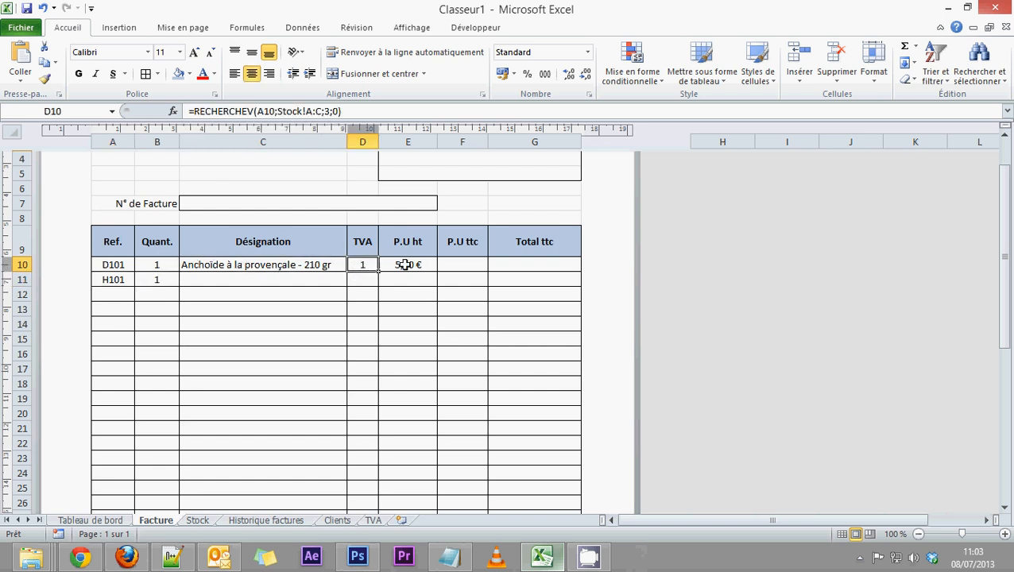
click(401, 264)
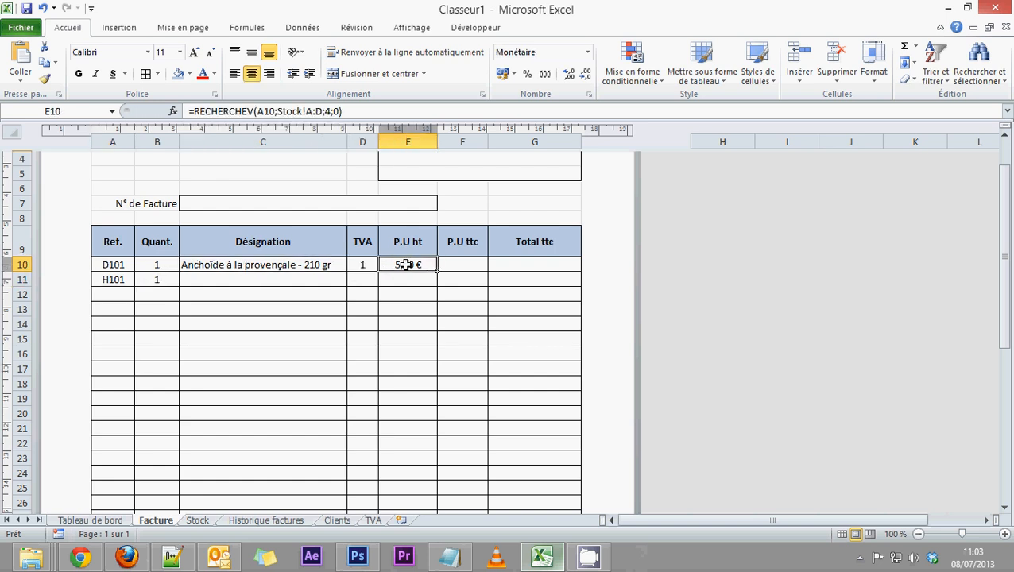
click(118, 278)
click(265, 266)
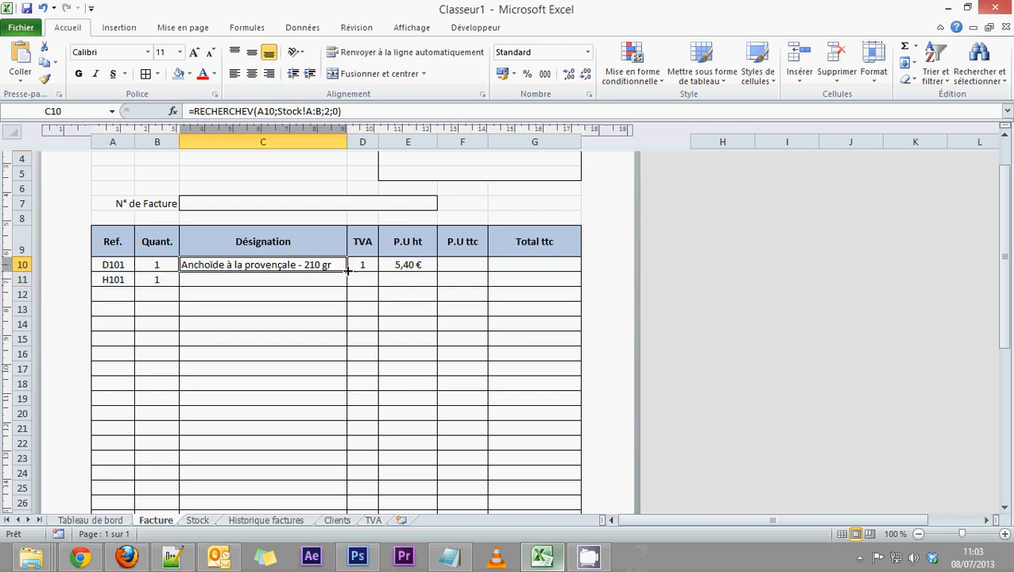
drag(347, 270, 312, 236)
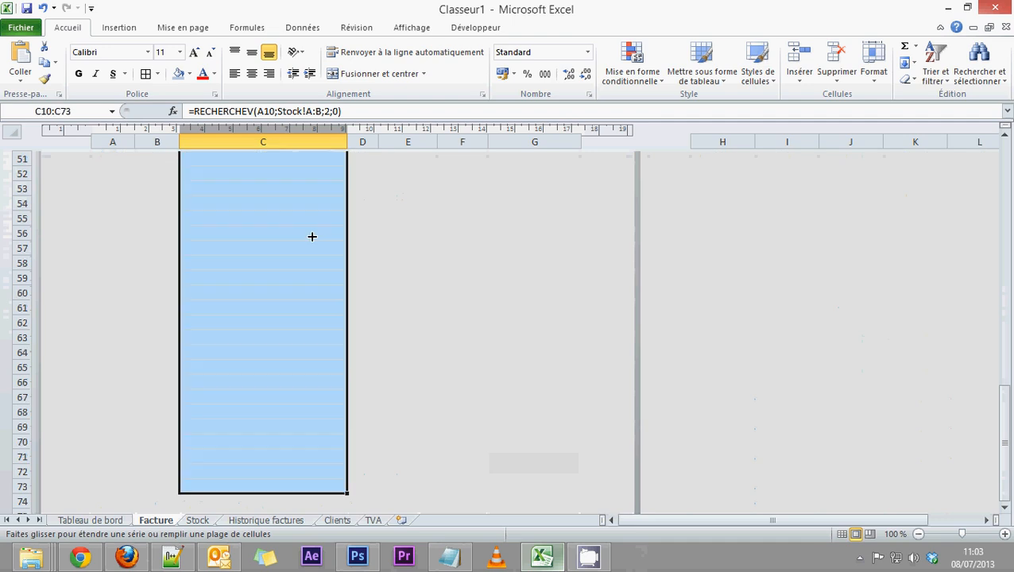
scroll(331, 298, up, 3)
key(ctrl+z)
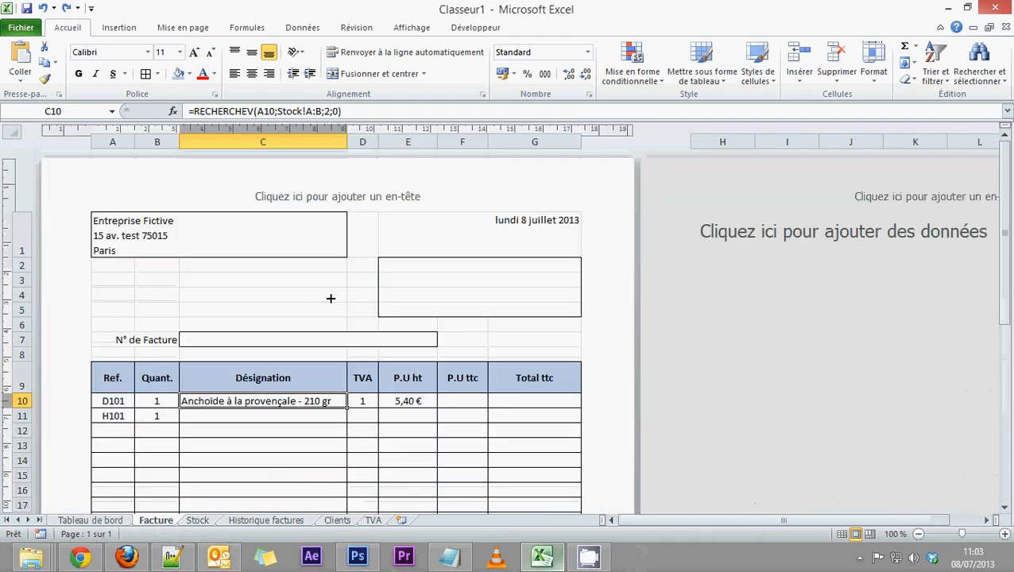
Fill the C10 lookup formula down the Désignation column to row 40.
scroll(340, 421, down, 4)
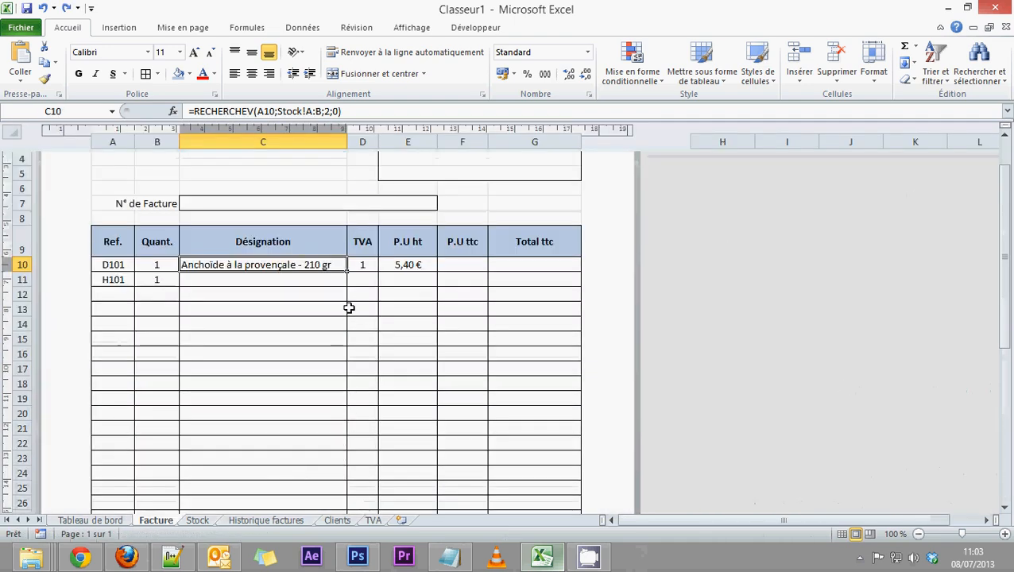
drag(347, 228, 341, 465)
scroll(355, 342, down, 2)
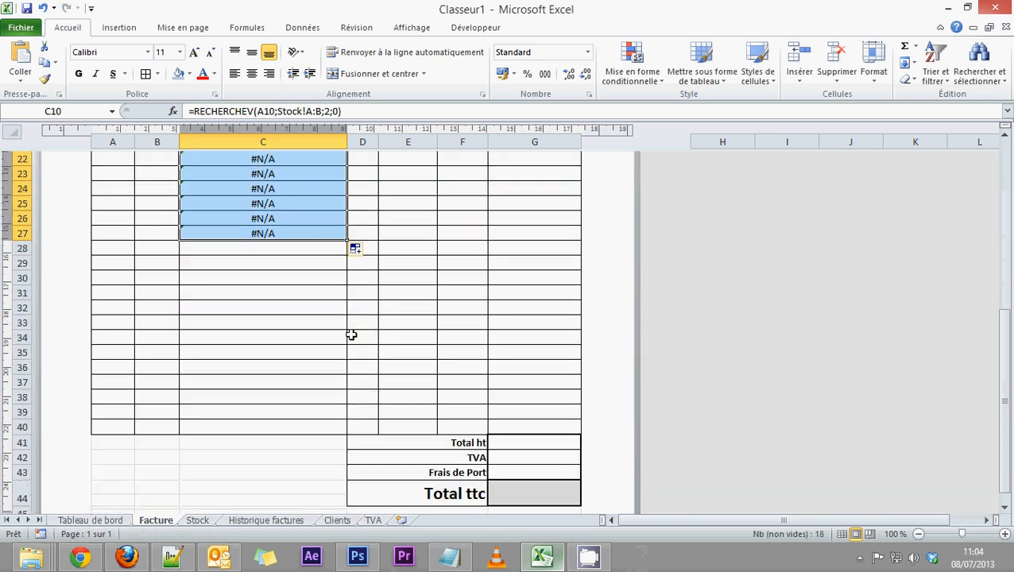
drag(347, 241, 344, 428)
Fill the D10 lookup formula down the TVA column to row 40.
scroll(345, 426, up, 5)
click(362, 220)
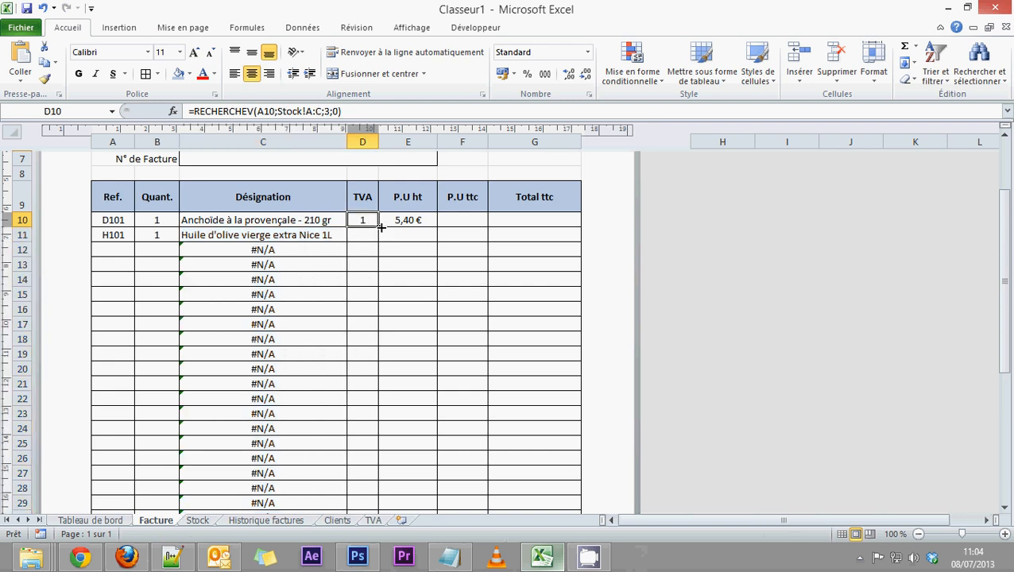
drag(379, 227, 379, 447)
scroll(379, 355, down, 4)
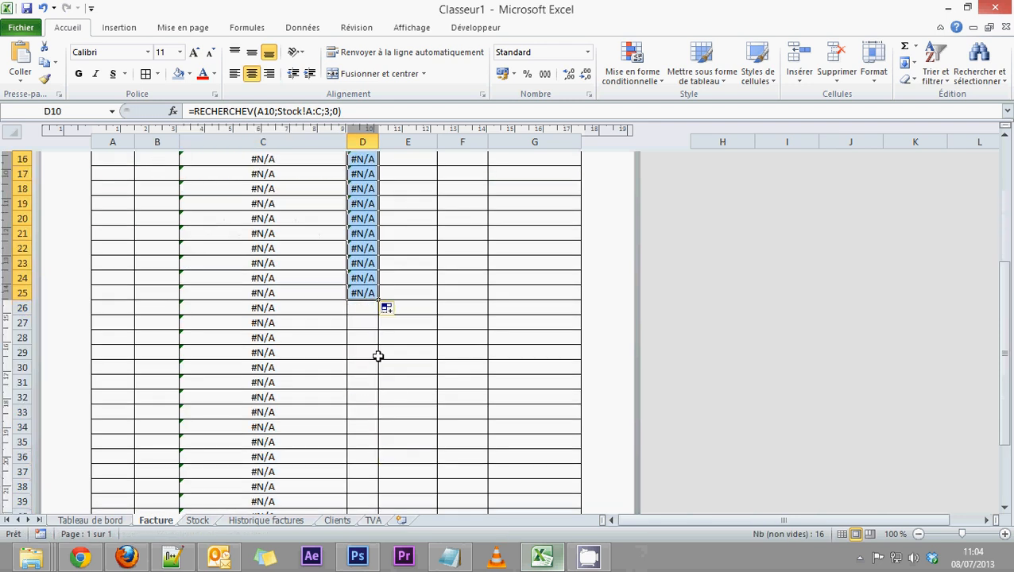
scroll(373, 292, down, 1)
drag(379, 209, 375, 433)
Fill the E10 lookup formula down the P.U ht column to row 40.
scroll(422, 376, up, 6)
click(418, 259)
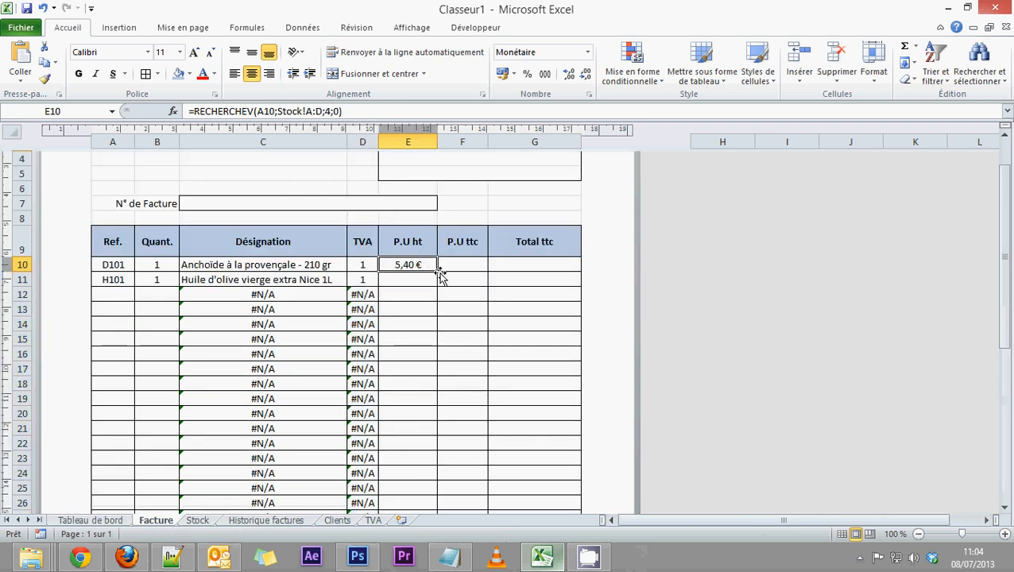
drag(439, 273, 435, 459)
scroll(433, 459, down, 5)
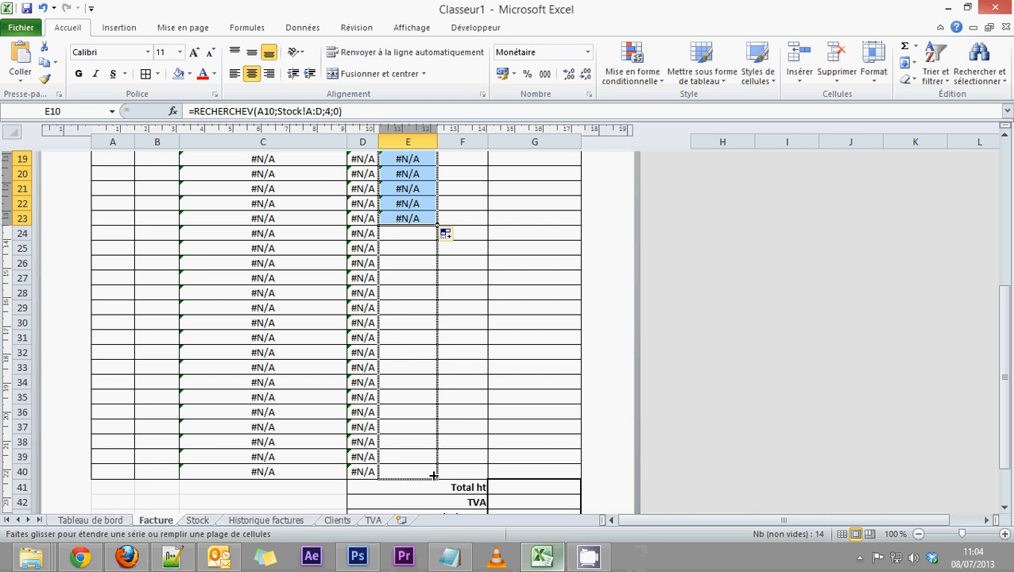
double_click(438, 226)
scroll(318, 378, up, 5)
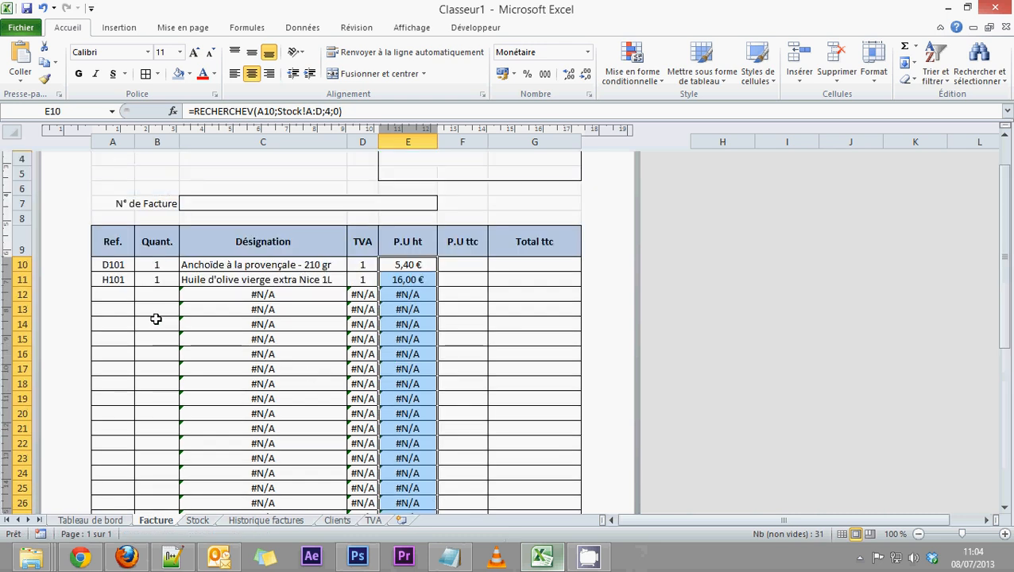
Test the filled lookups by choosing reference D101 and then O101 in cell A11, and H101 in A12.
click(113, 280)
click(140, 280)
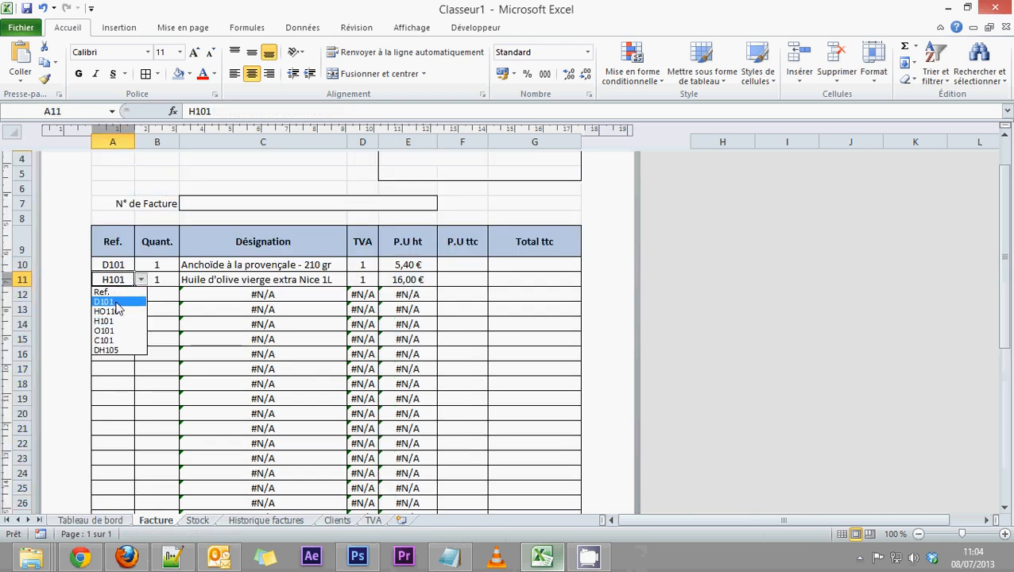
click(116, 303)
click(140, 279)
click(111, 331)
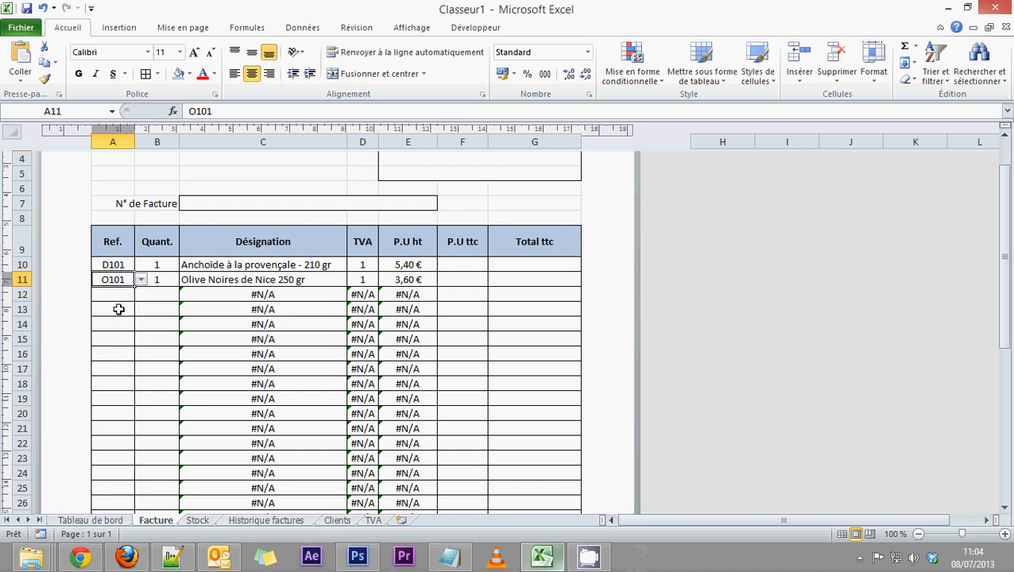
click(121, 295)
click(141, 295)
click(115, 337)
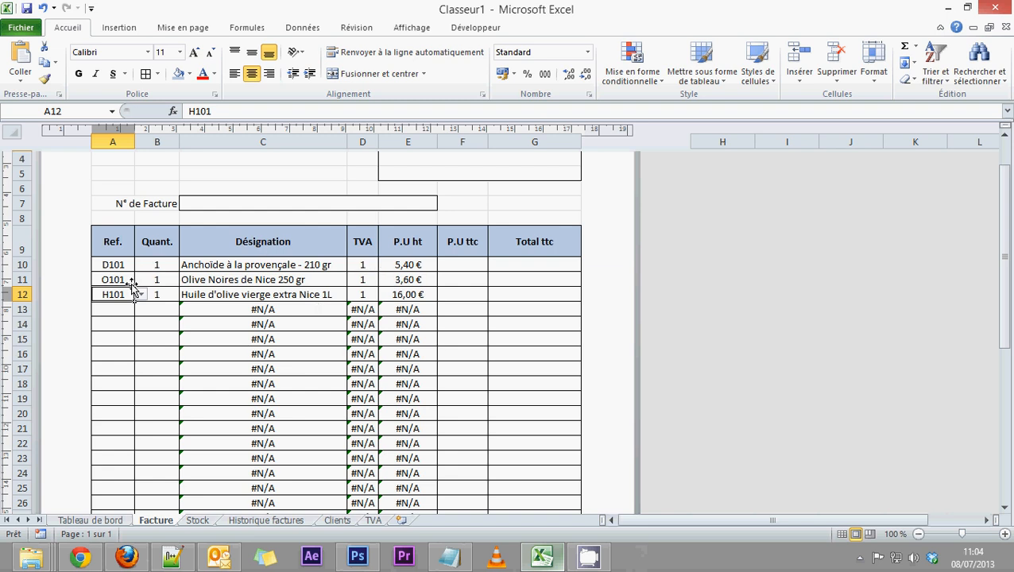
Clear the references in cells A11:A12.
drag(113, 280, 119, 295)
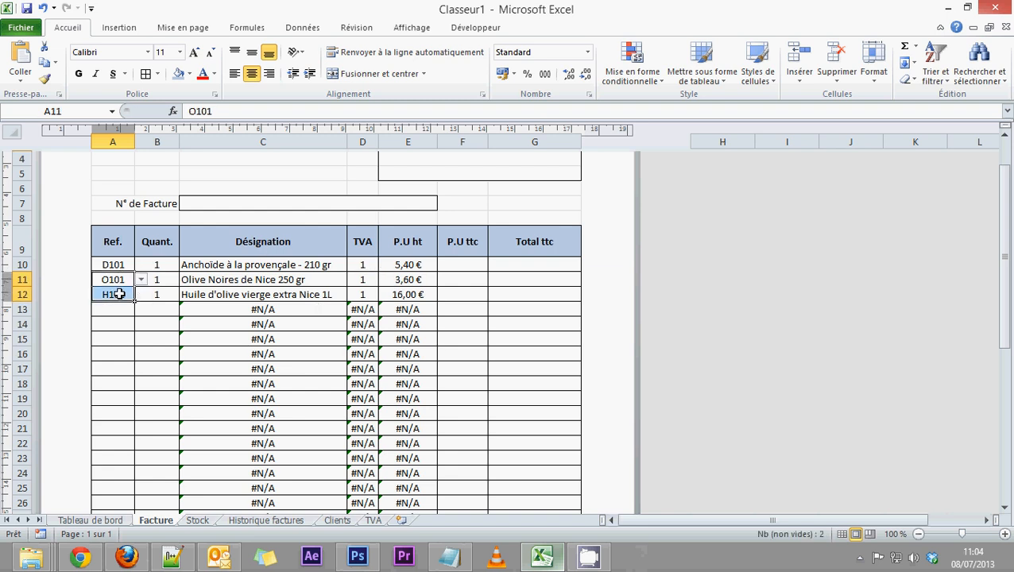
key(Delete)
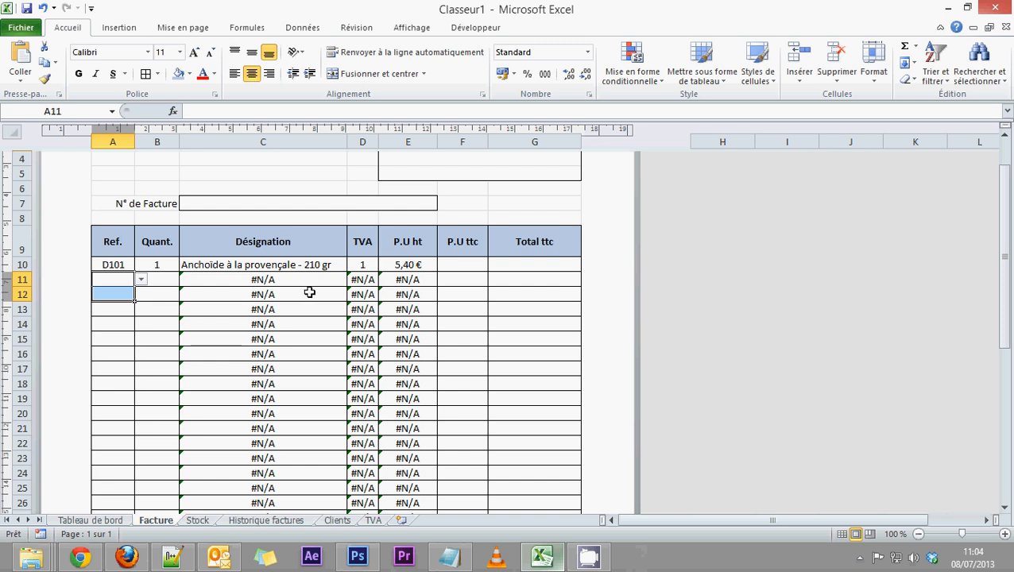
Examine how the lookup formulas in C11, D11 and E11 depend on the empty reference cell A11.
click(275, 281)
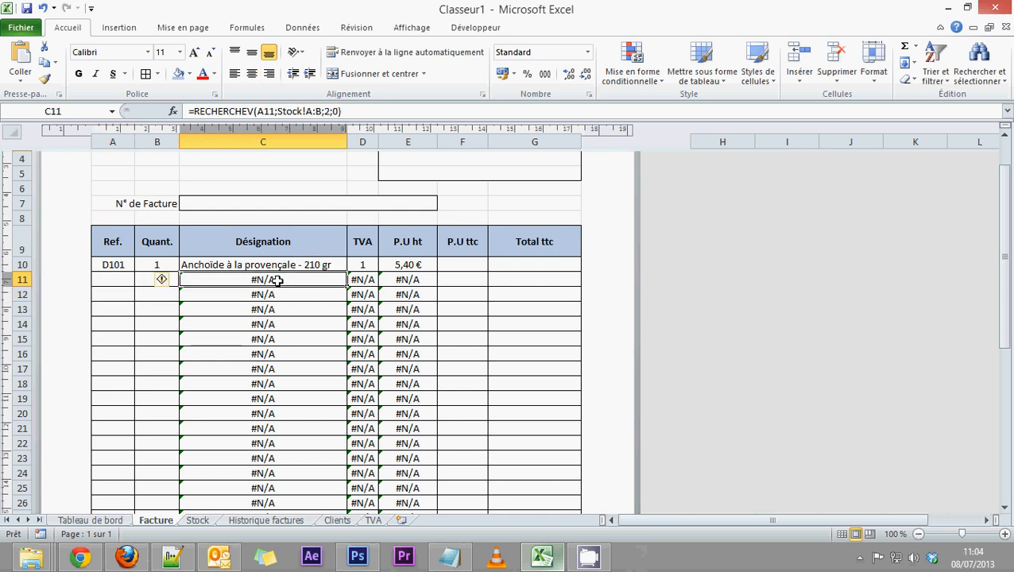
click(357, 279)
key(Right)
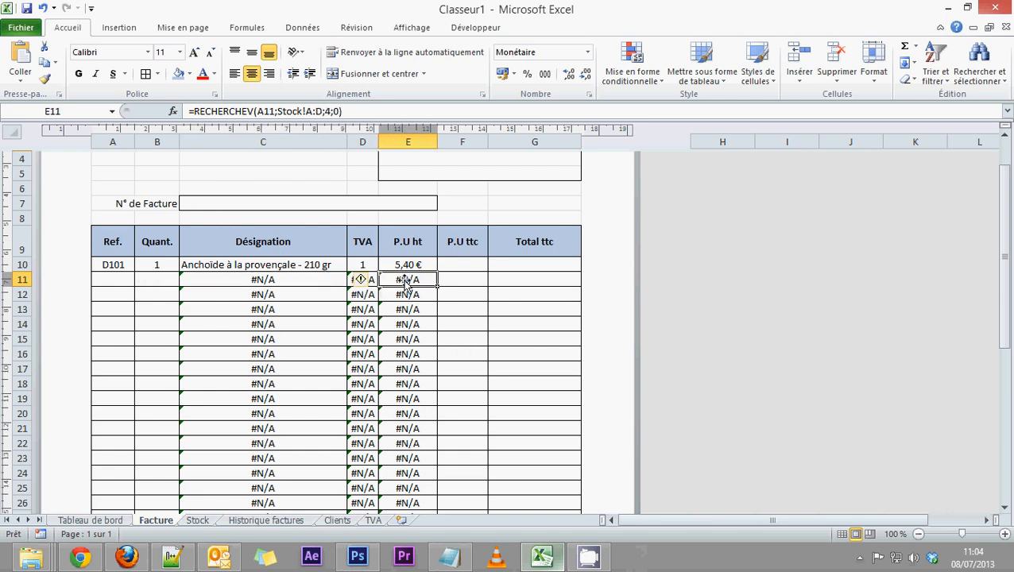
click(331, 279)
click(114, 280)
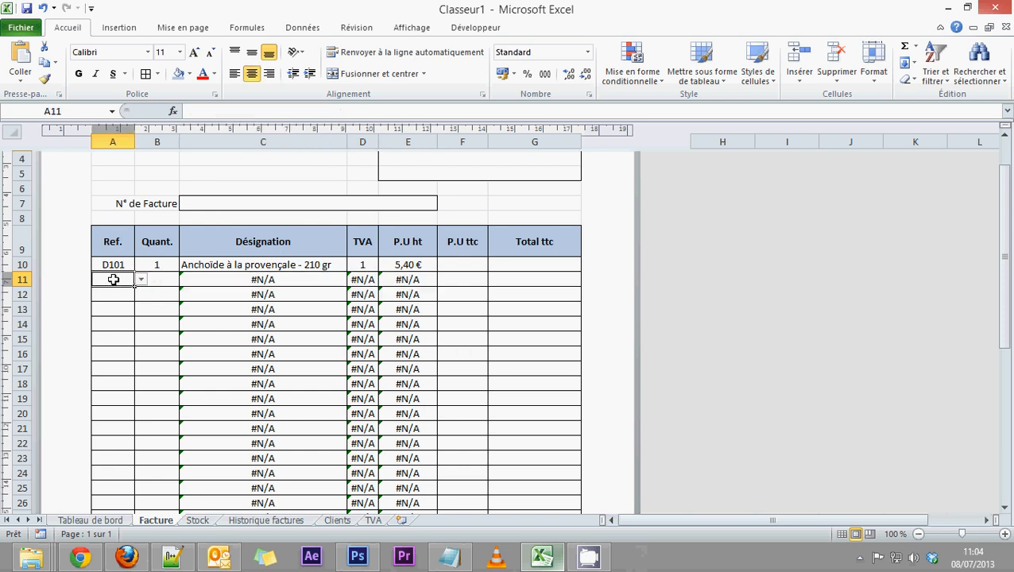
click(258, 283)
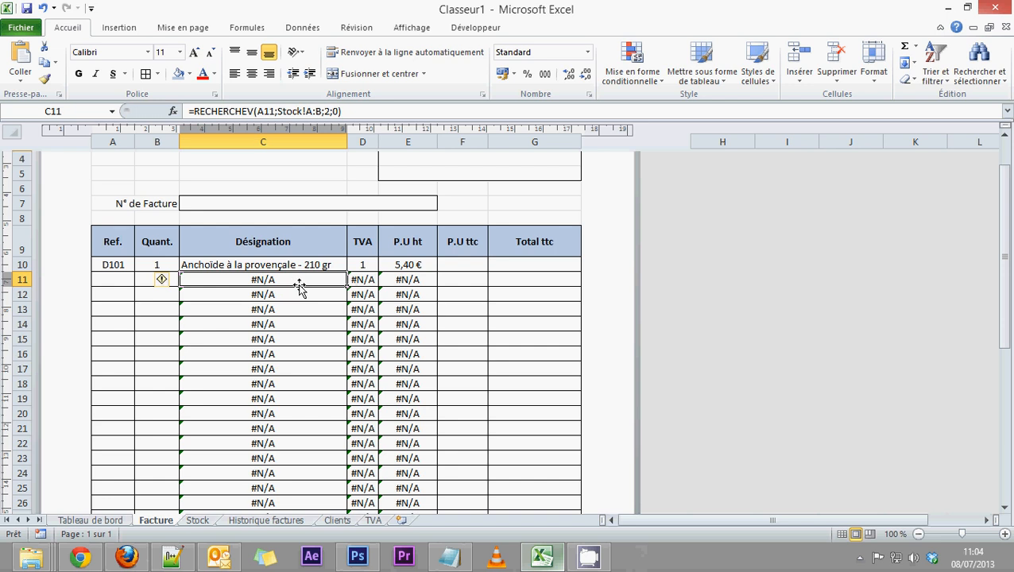
click(366, 283)
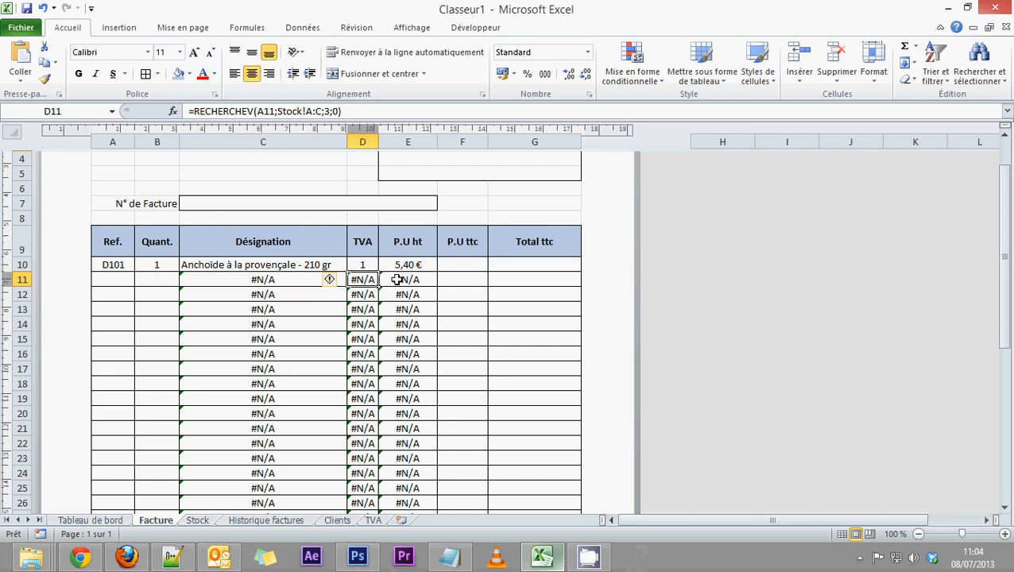
click(395, 280)
click(256, 282)
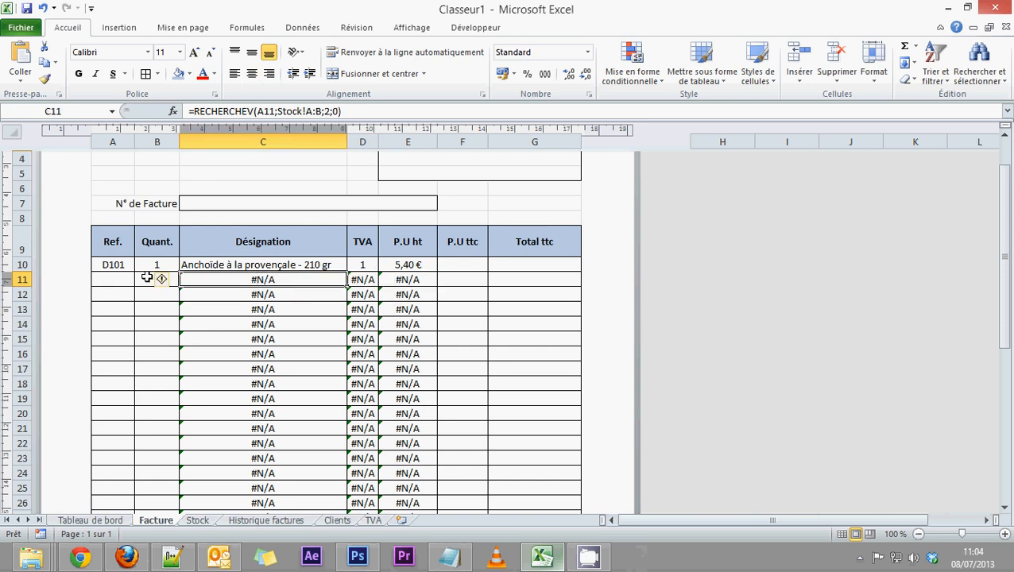
click(117, 278)
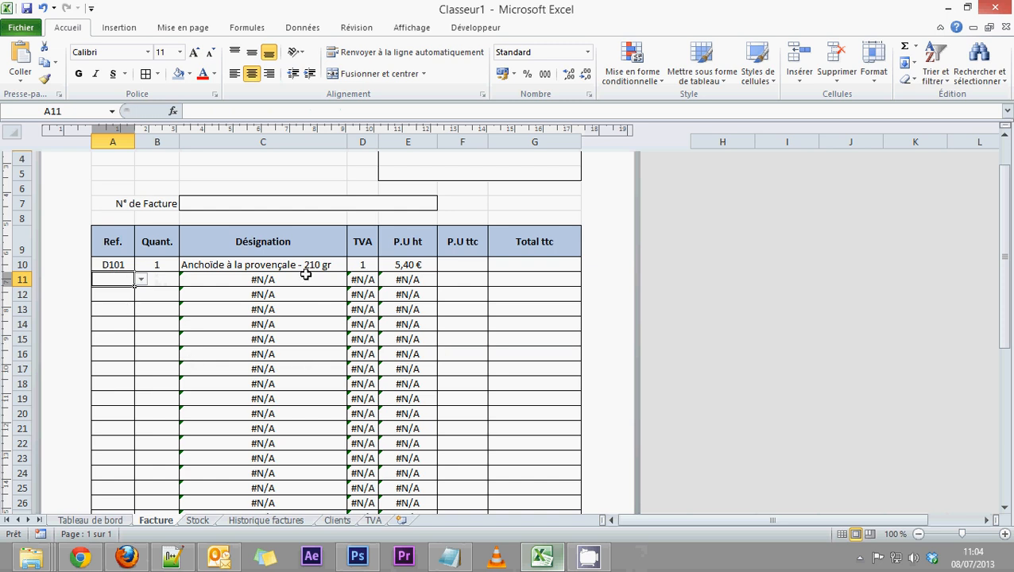
click(277, 281)
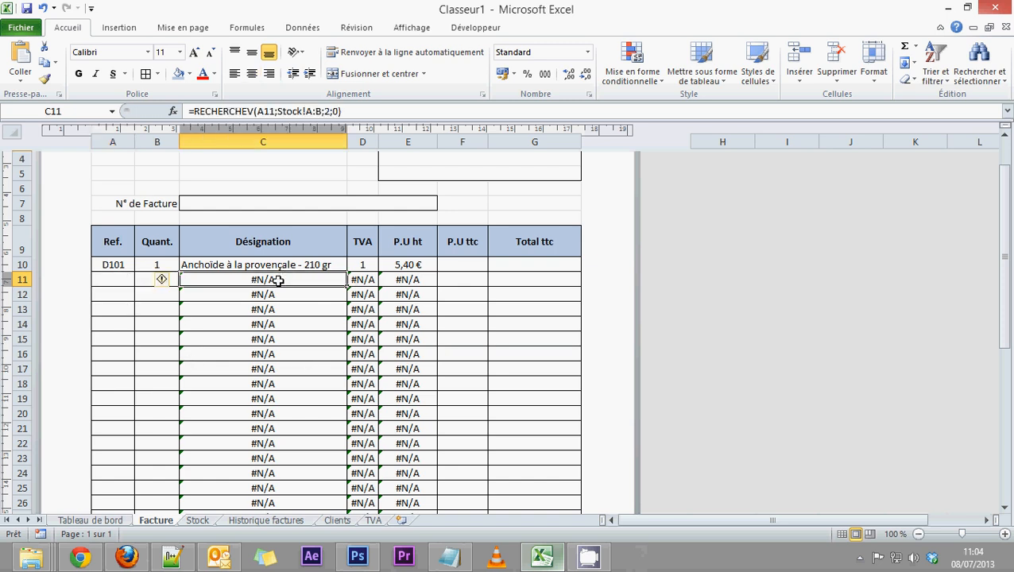
Check the blank-reference SI test in the quantity formula in B10 and select the Désignation lookup in C10.
click(151, 264)
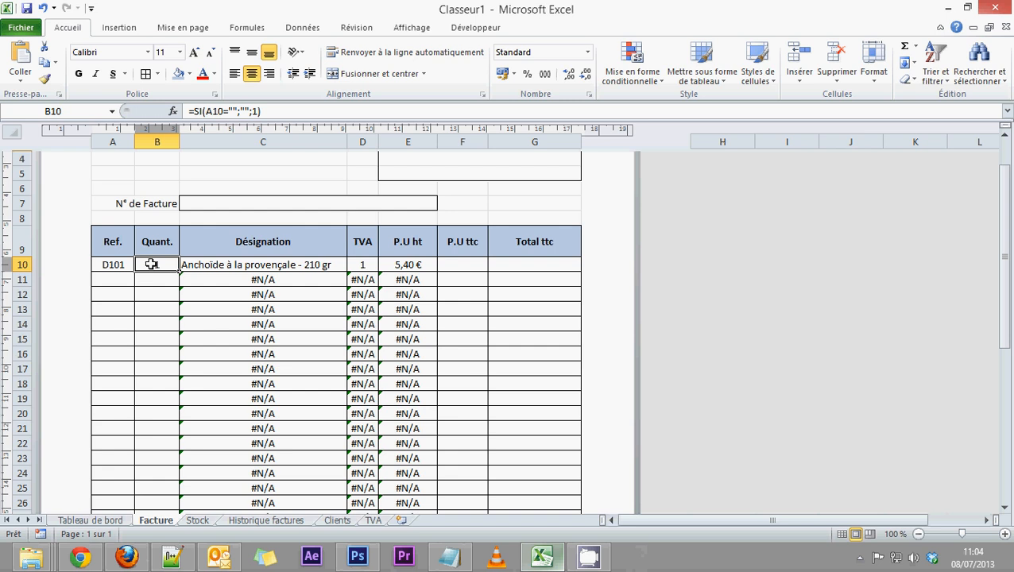
click(272, 264)
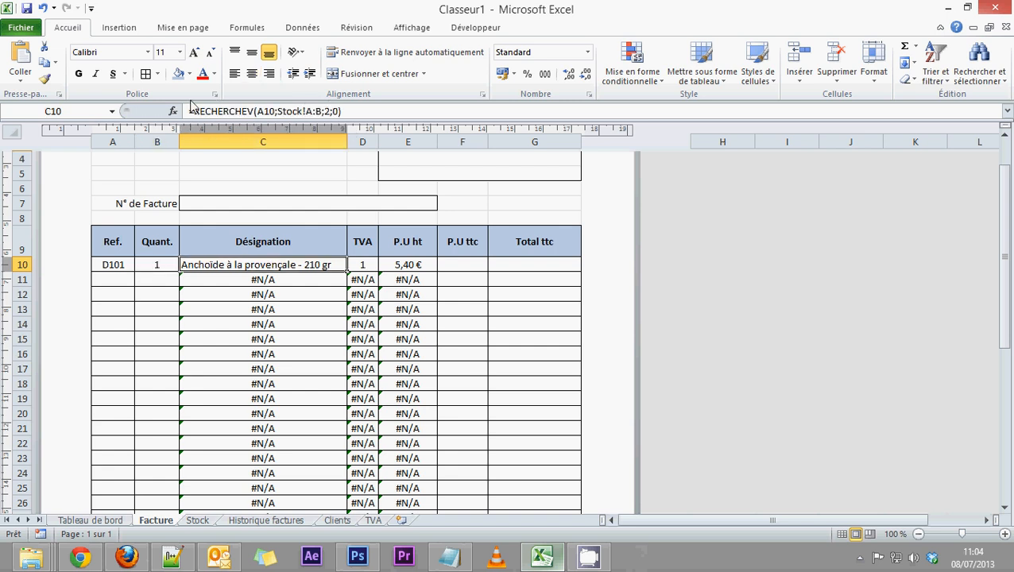